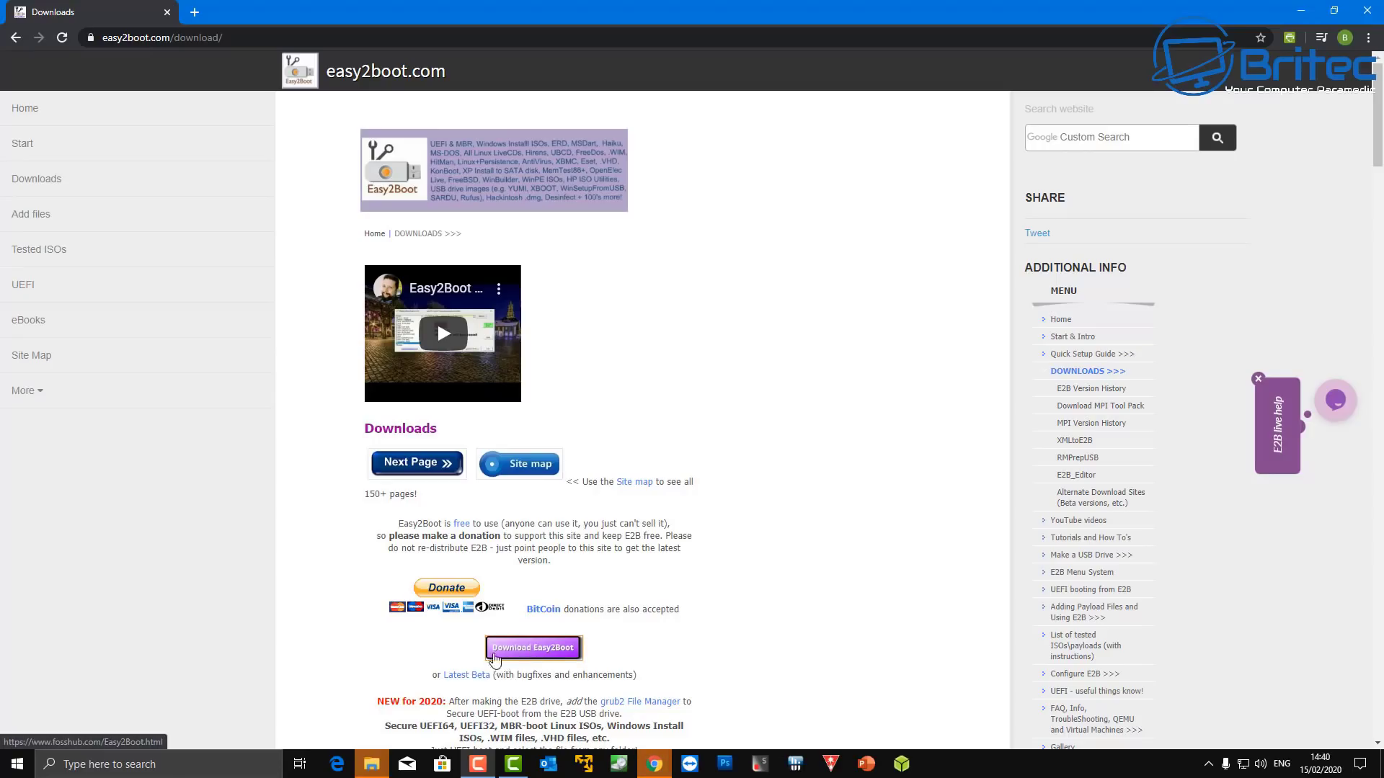
Download the recommended Easy2Boot Windows 8/10 .exe installer from its FossHub page.
click(542, 655)
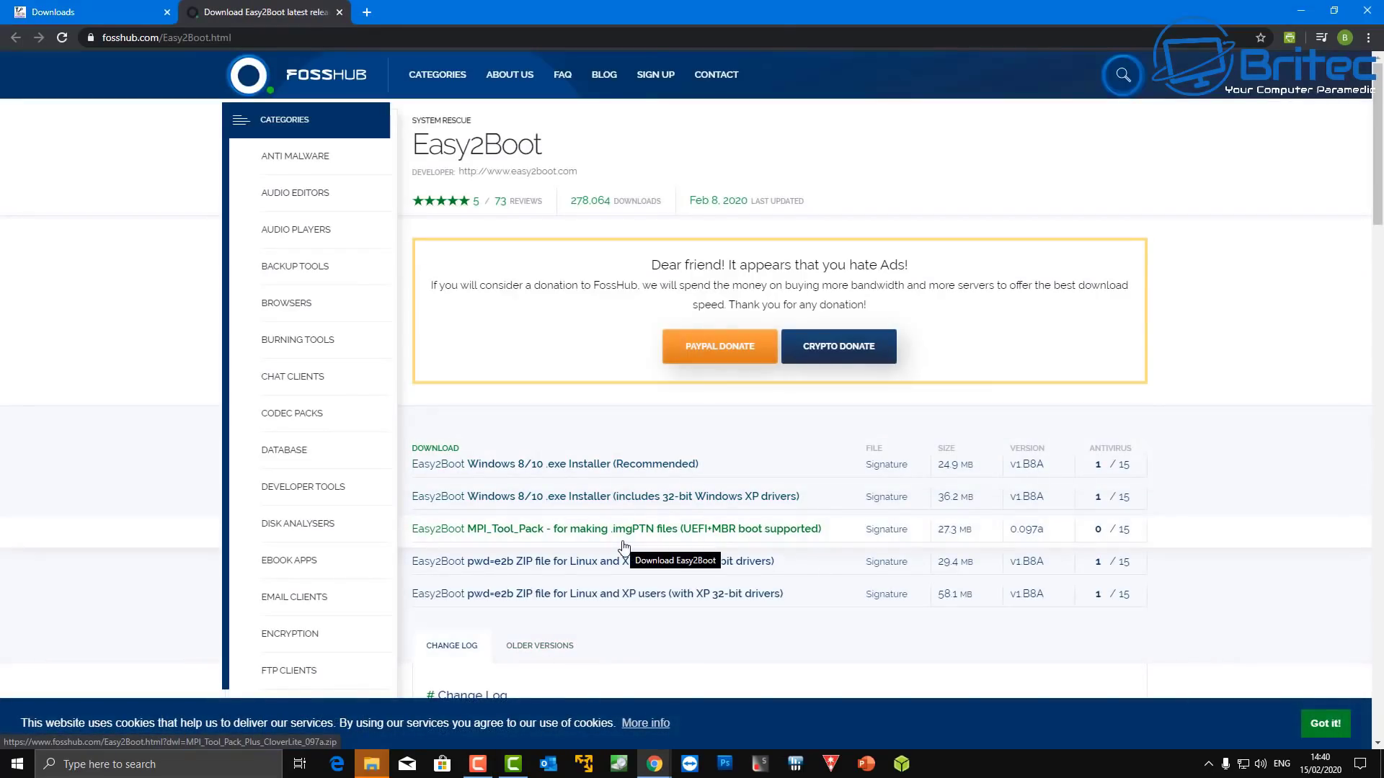
click(569, 469)
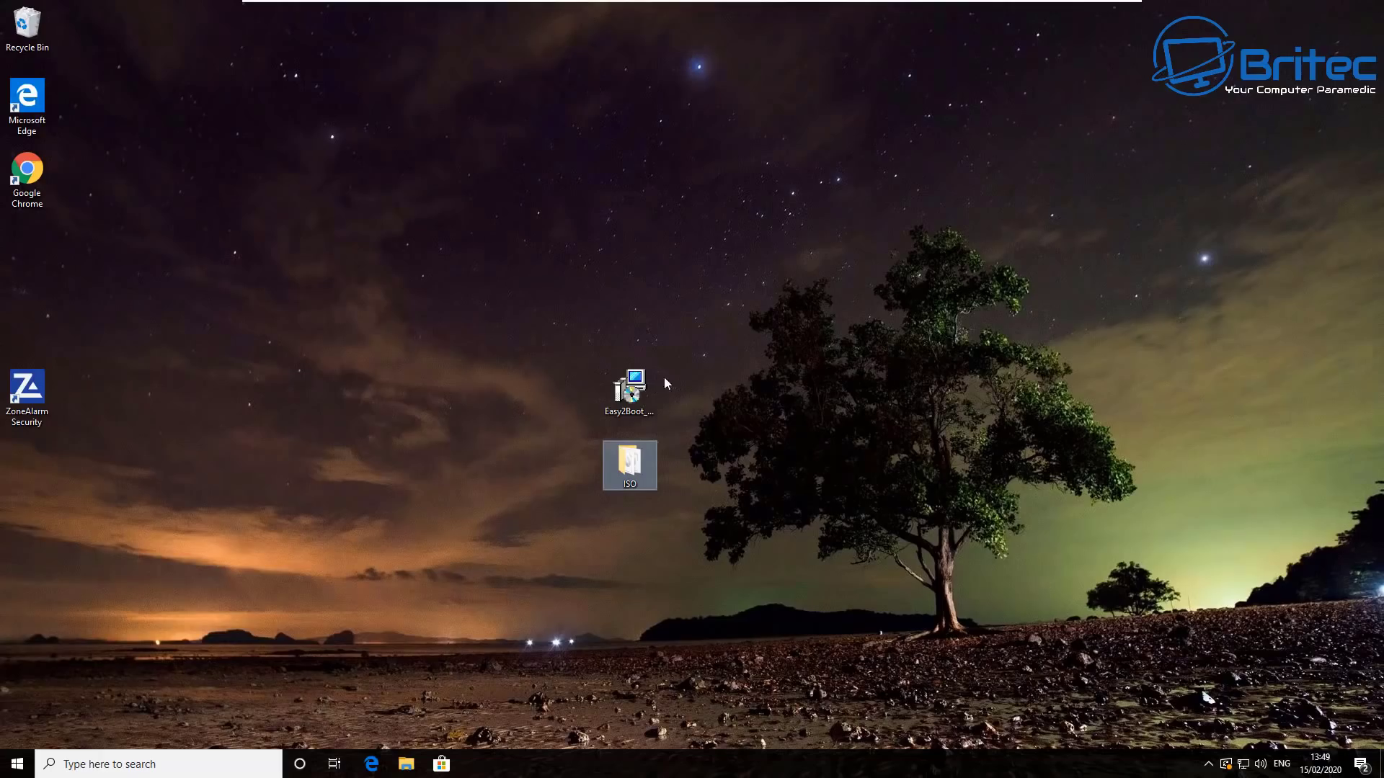
Run the Easy2Boot installer from the desktop, allow it past the security warnings, and extract it to the proposed Easy2Boot_v1.B8A folder.
double_click(632, 392)
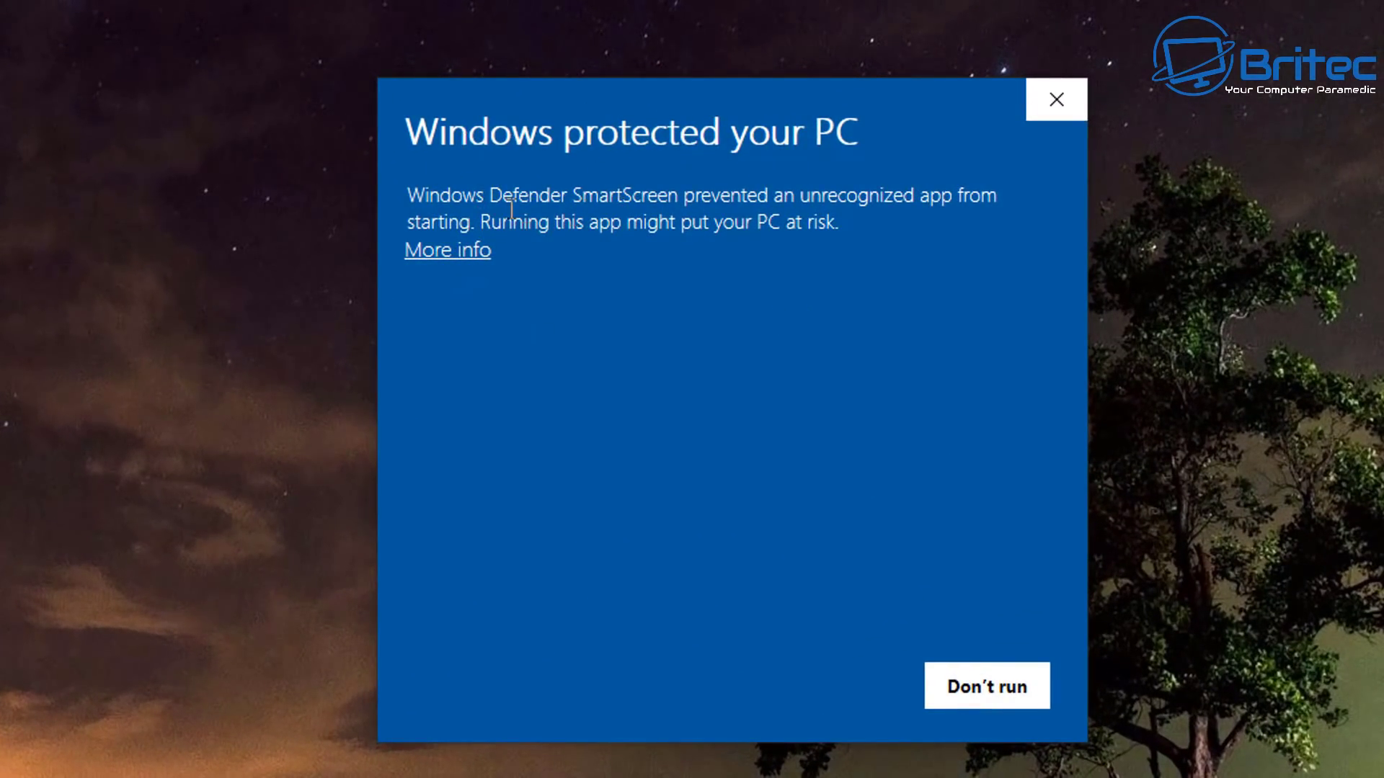
click(438, 259)
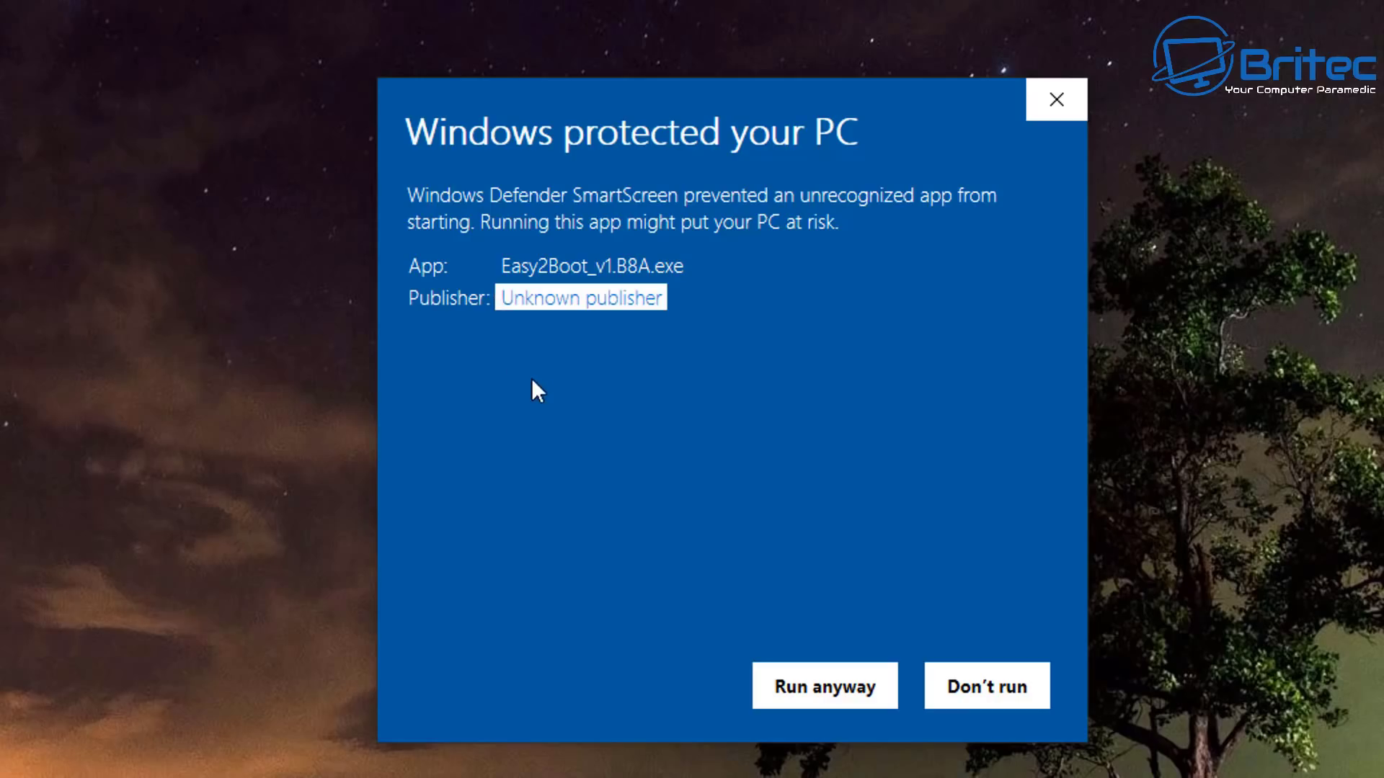
click(804, 690)
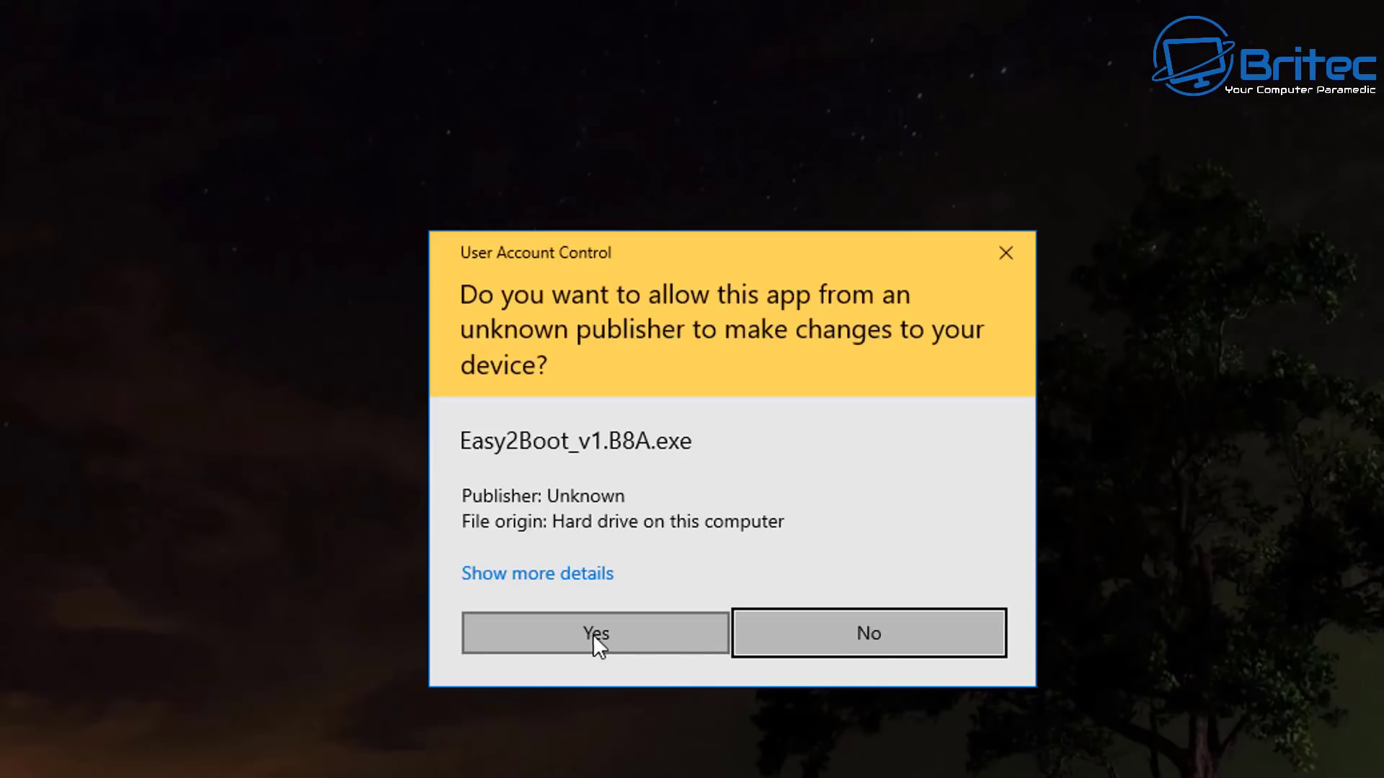
click(588, 635)
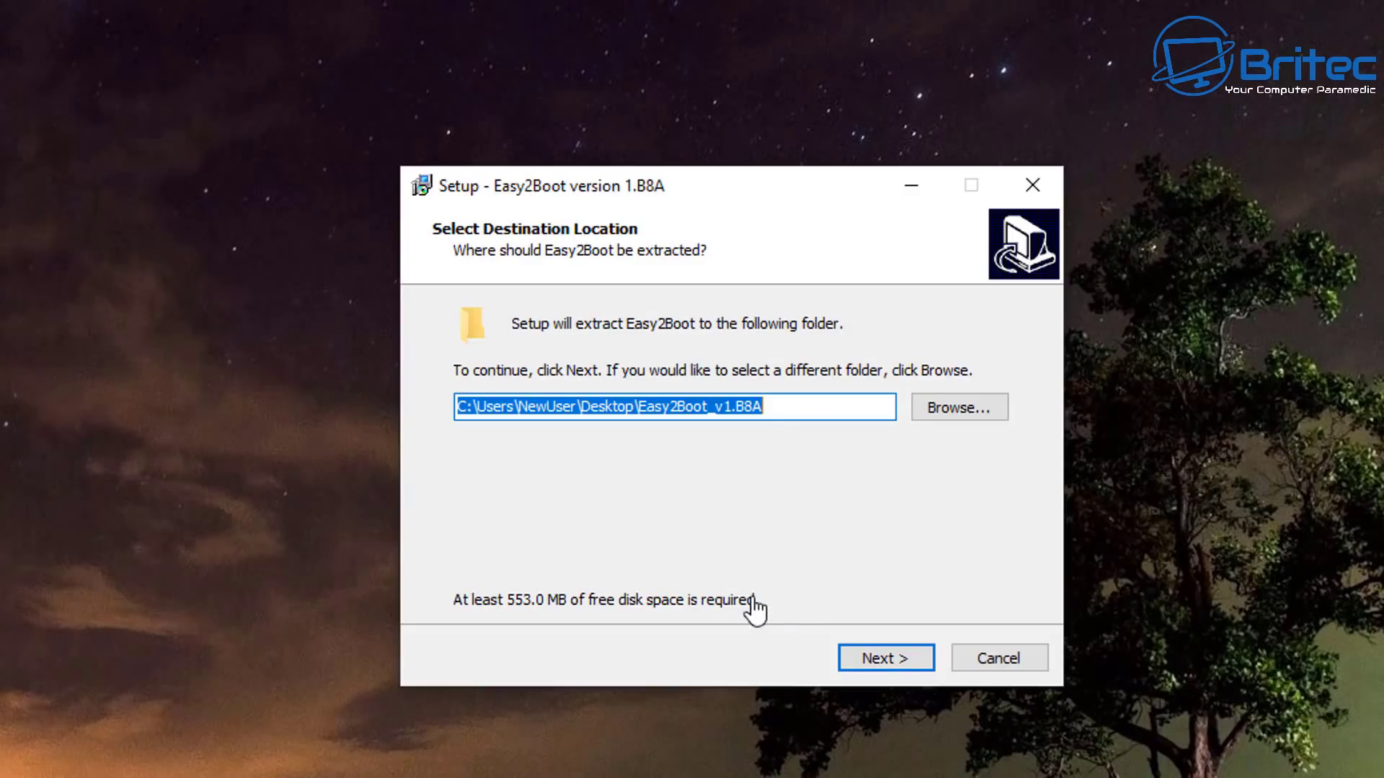
click(875, 666)
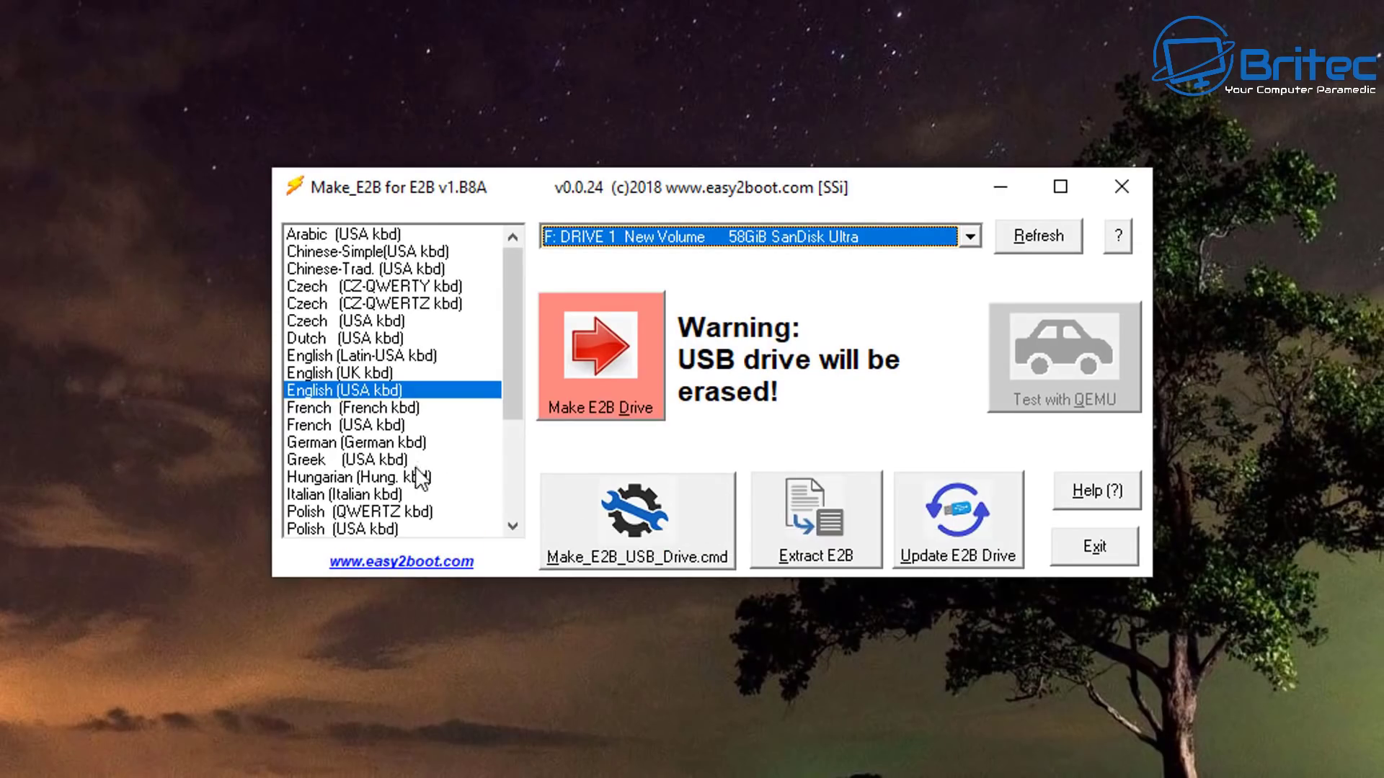
Make the 58GiB SanDisk Ultra (F:) an E2B drive with the English (UK kbd) language, approving erasure of all its data.
click(319, 370)
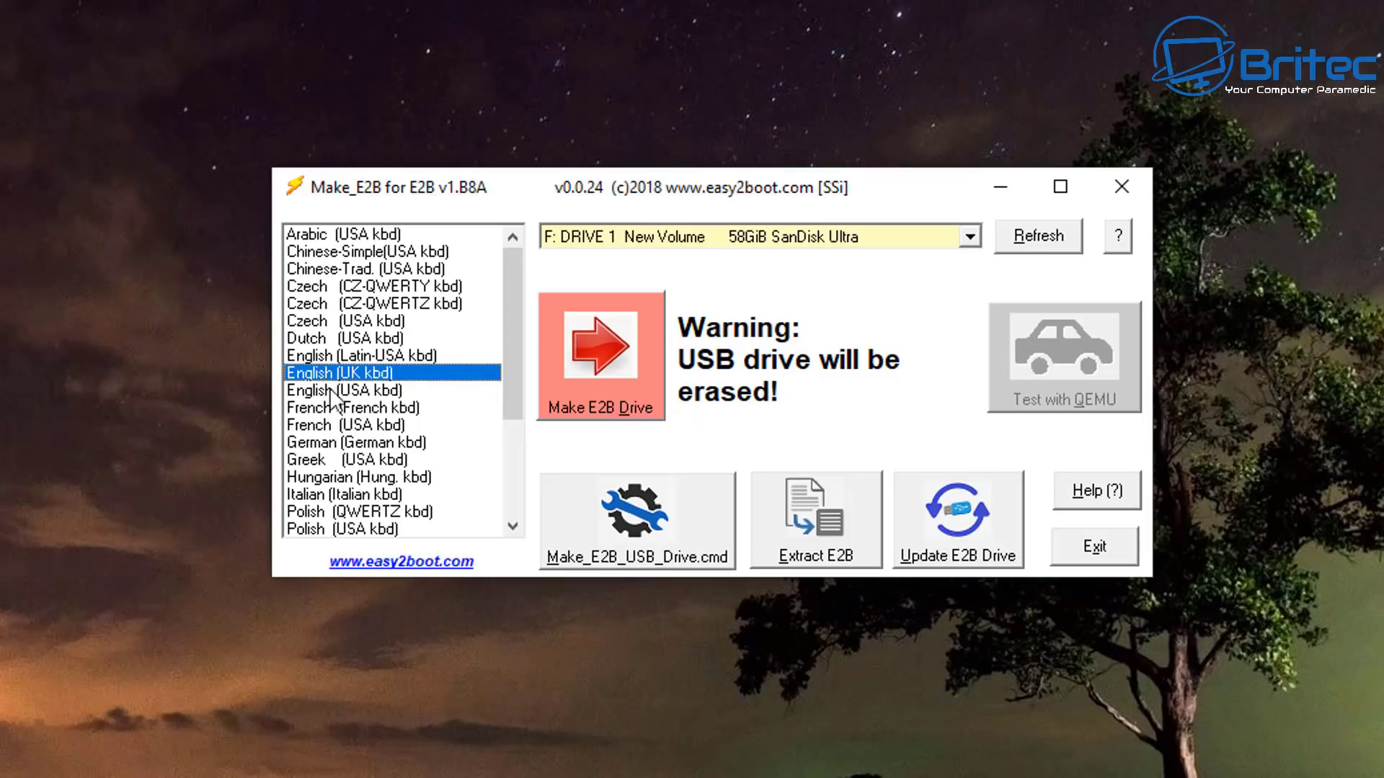
click(592, 361)
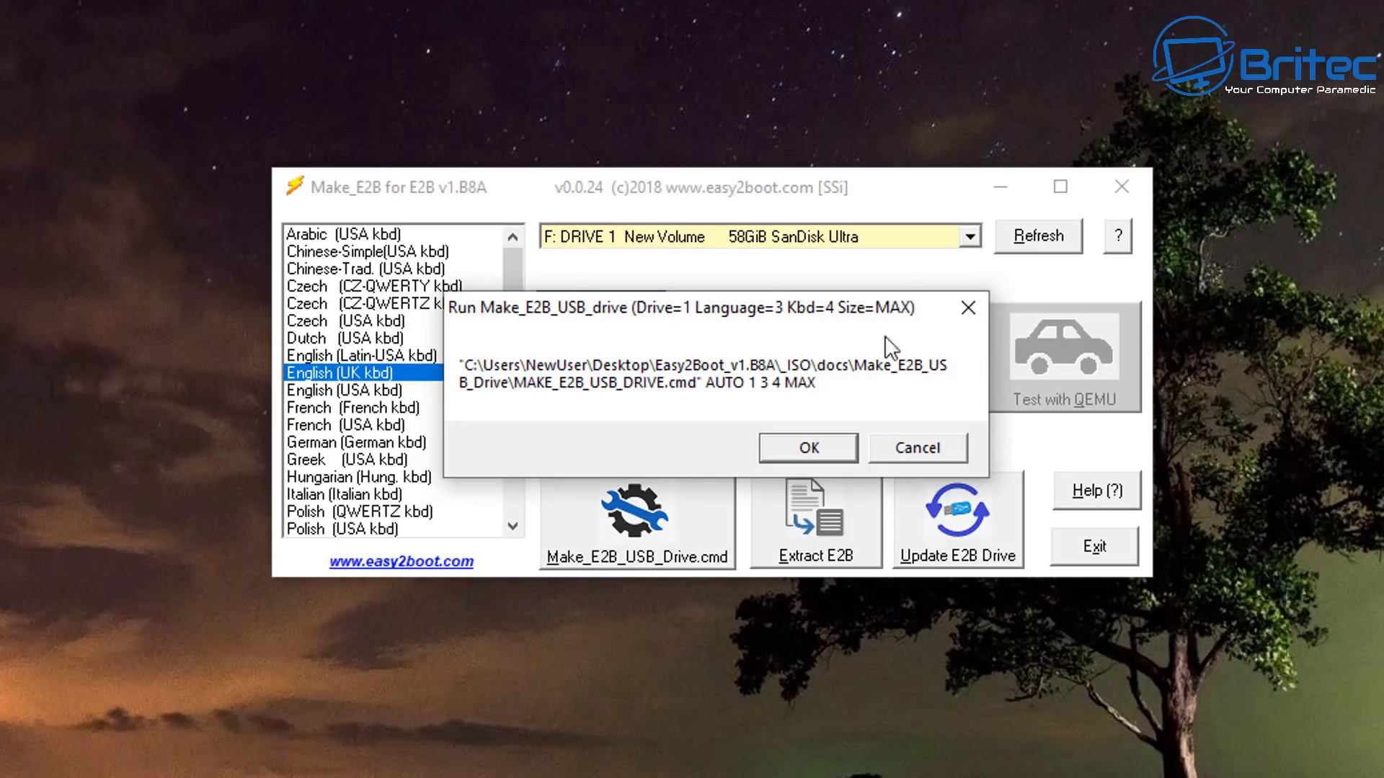
click(813, 447)
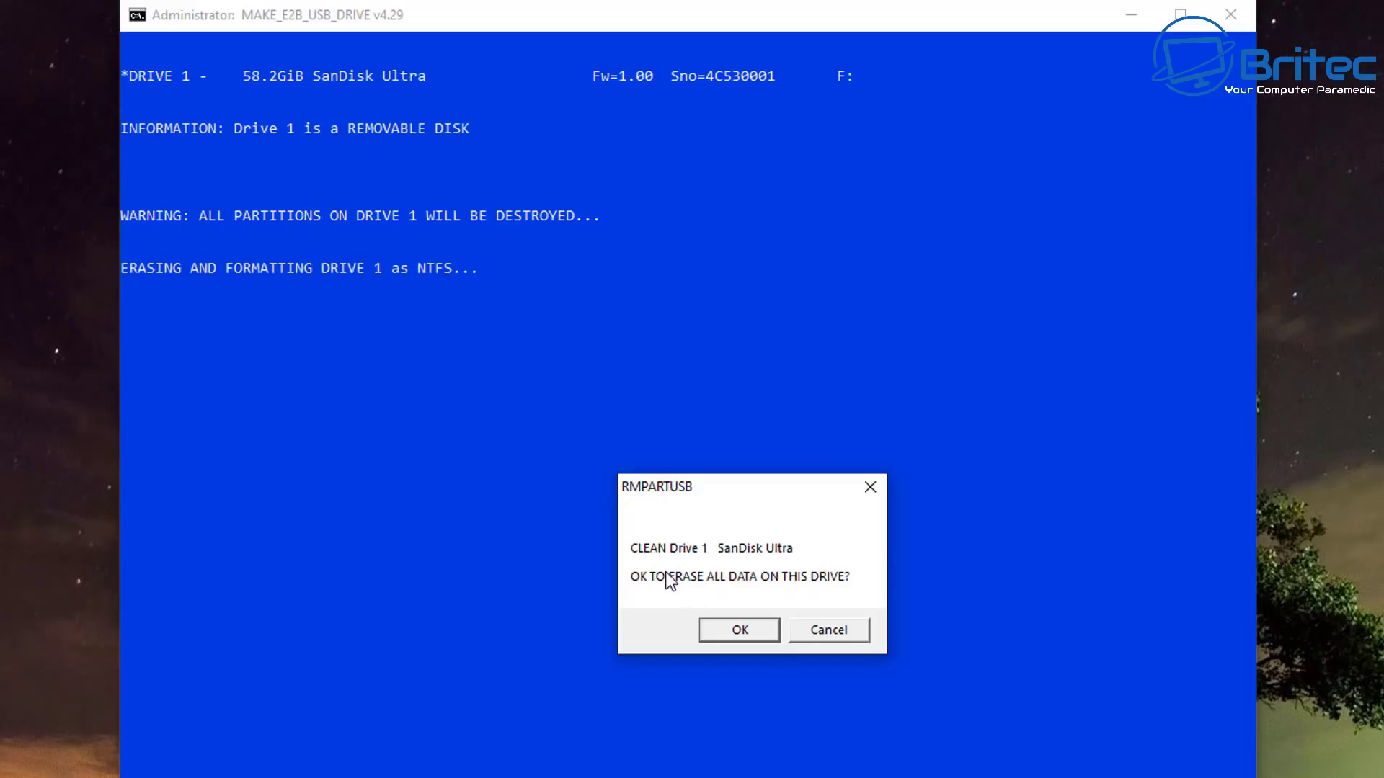
click(729, 635)
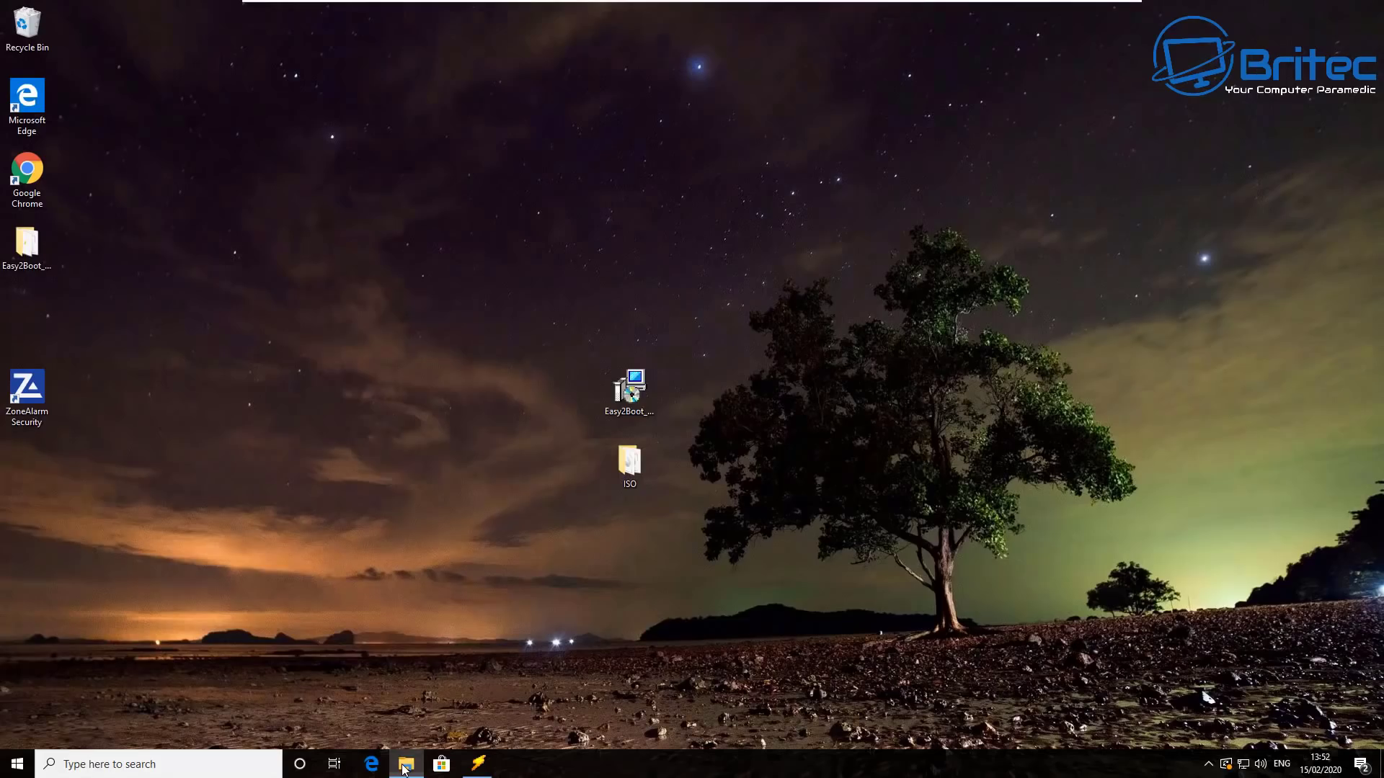
Open the _ISO folder on the E2B (F:) drive in File Explorer.
click(406, 764)
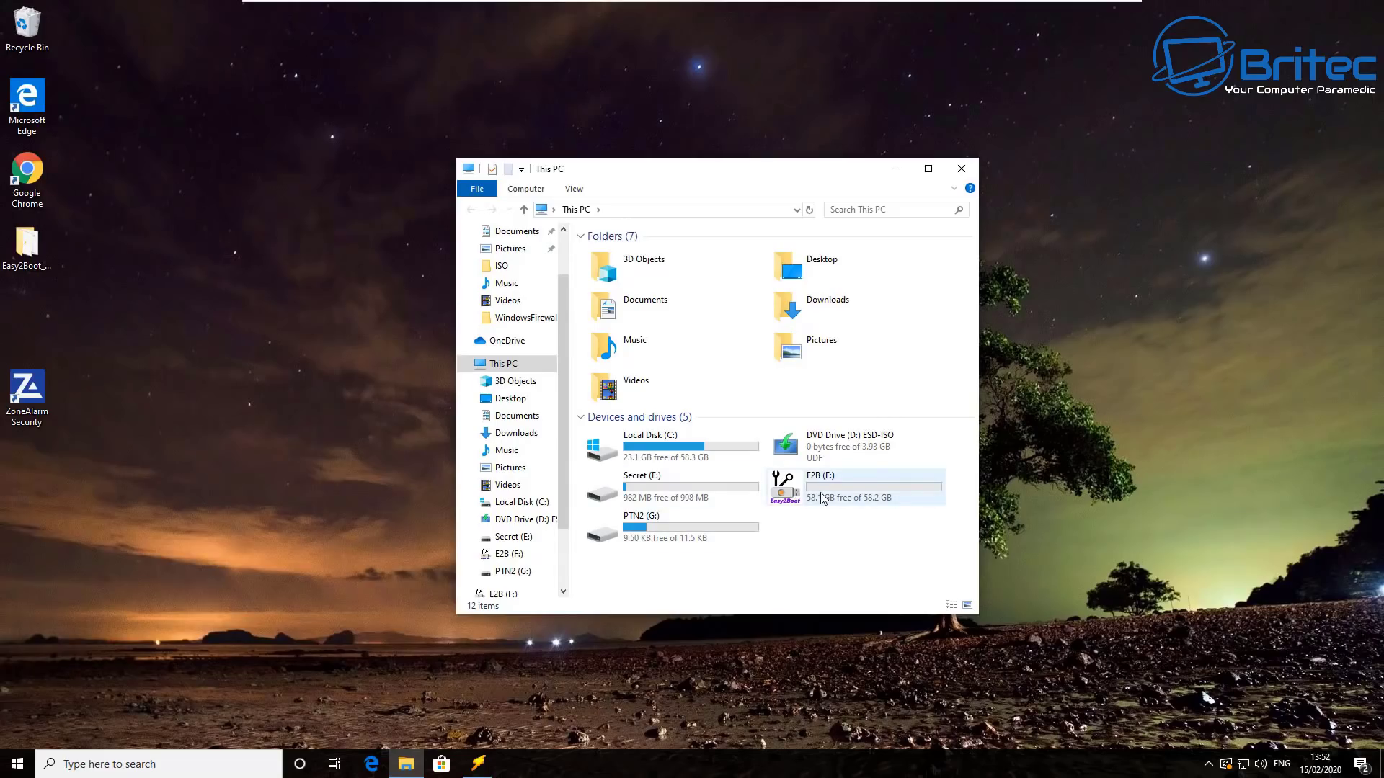
mouse_move(822, 498)
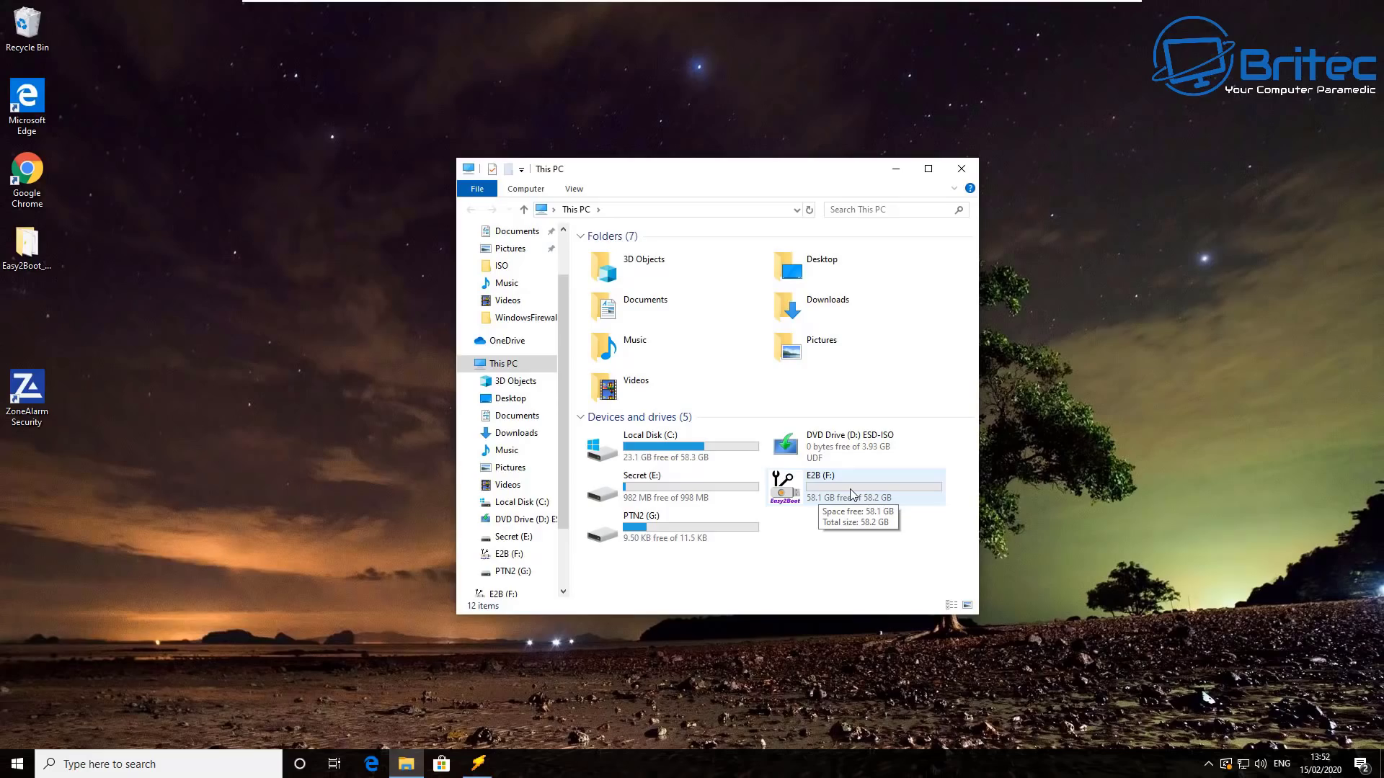
double_click(850, 493)
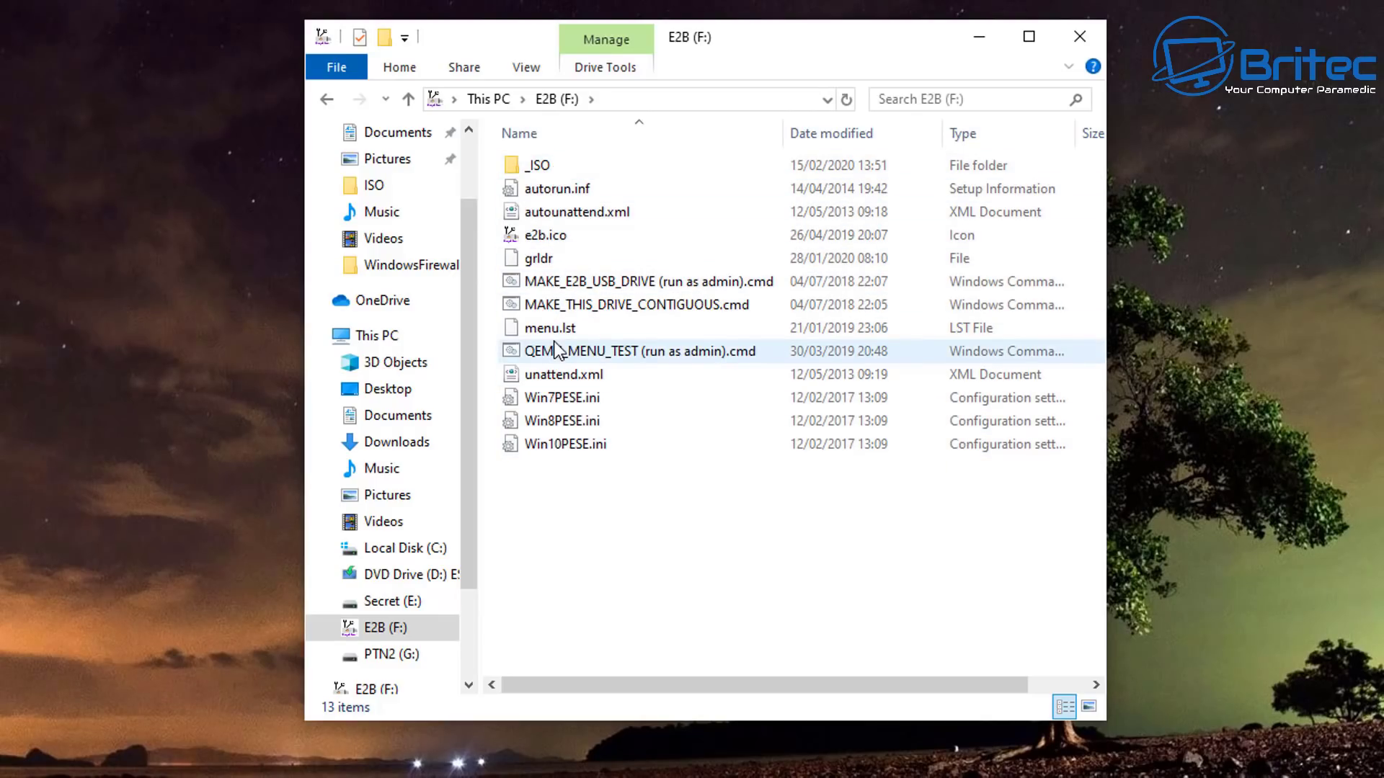
double_click(541, 167)
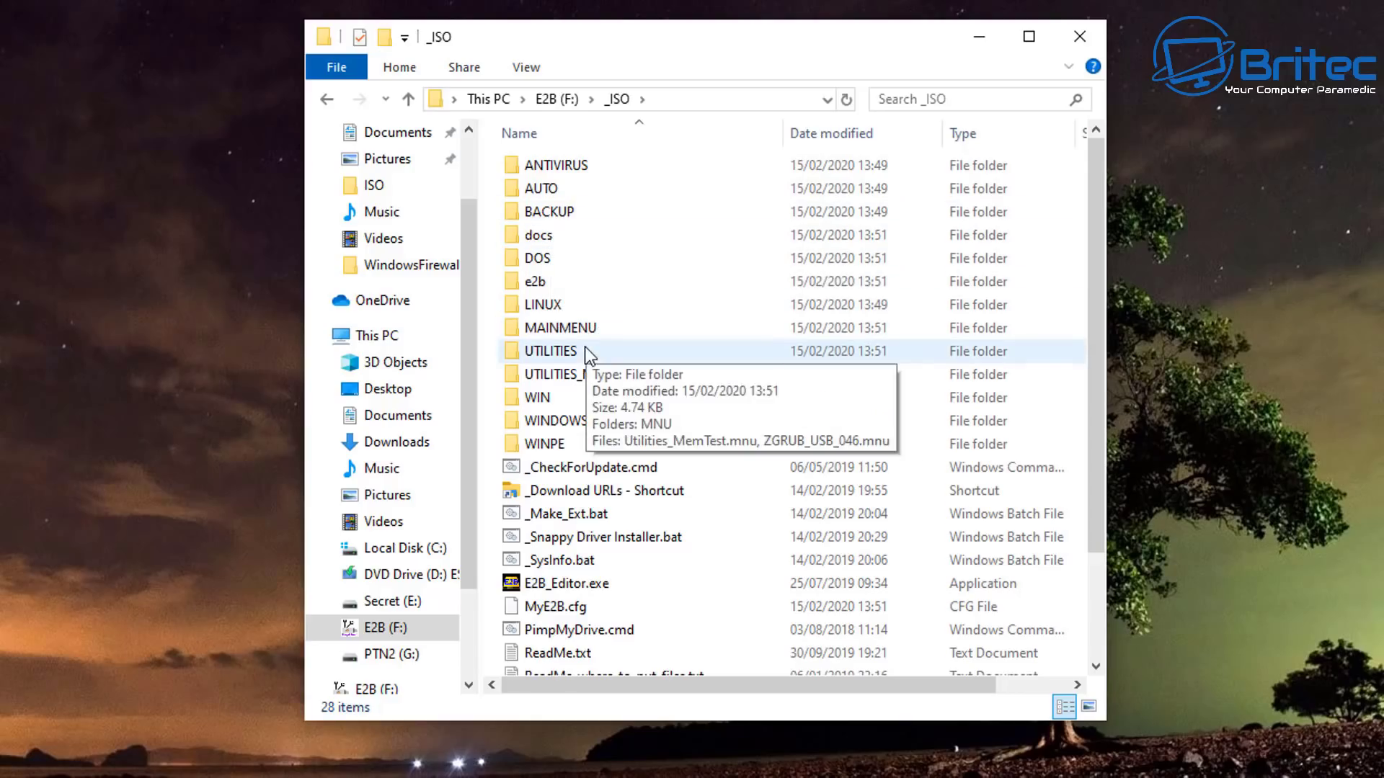
Copy Acronis2020.iso and CloneZilla.iso from the desktop ISO folder into the E2B drive's _ISO\BACKUP folder.
double_click(555, 213)
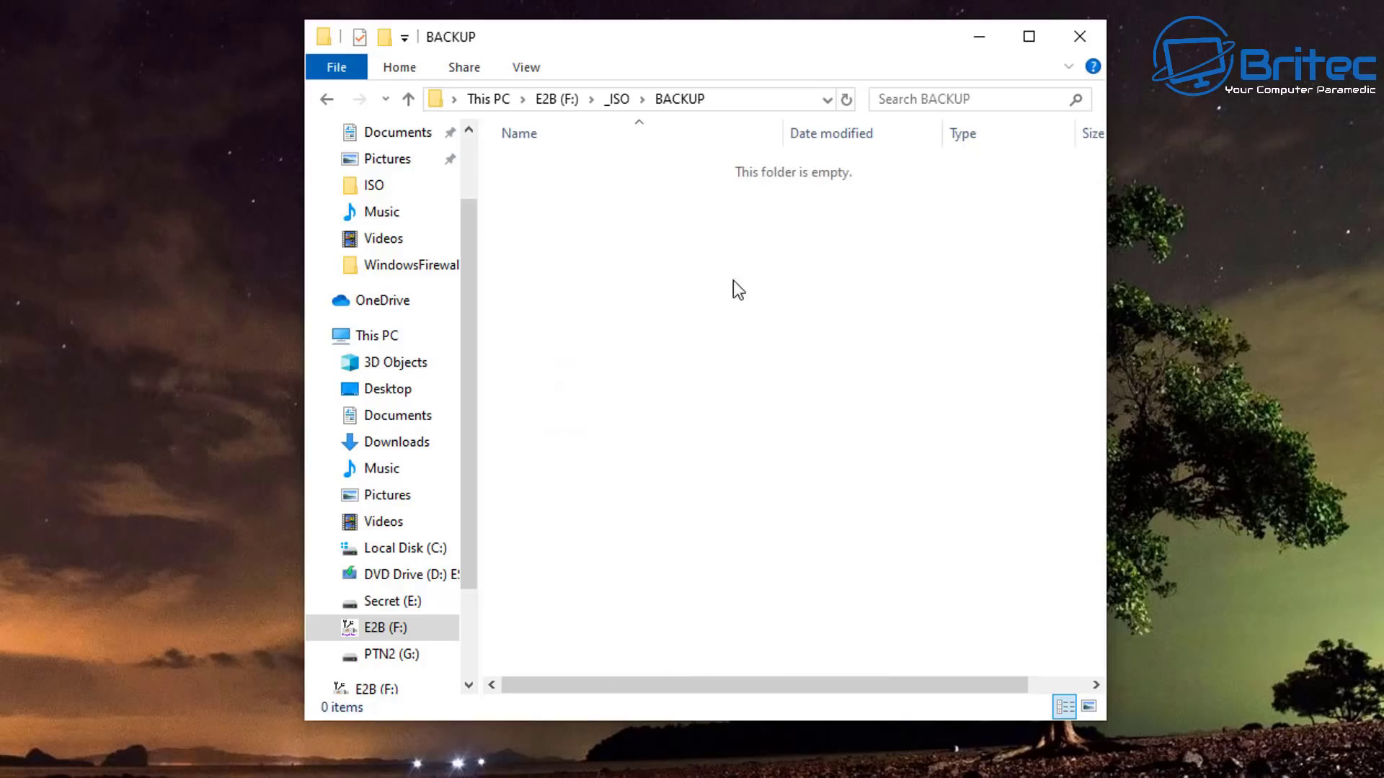
click(319, 98)
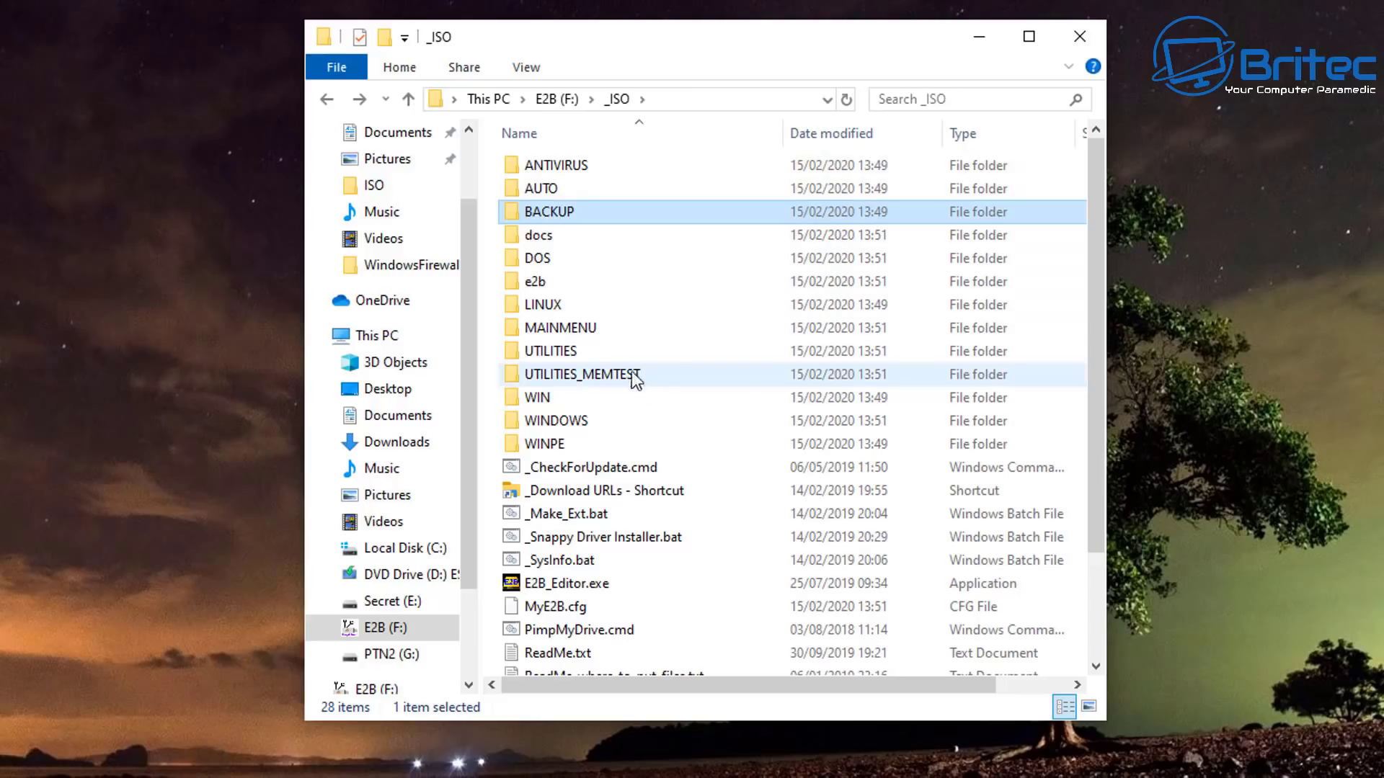
double_click(544, 214)
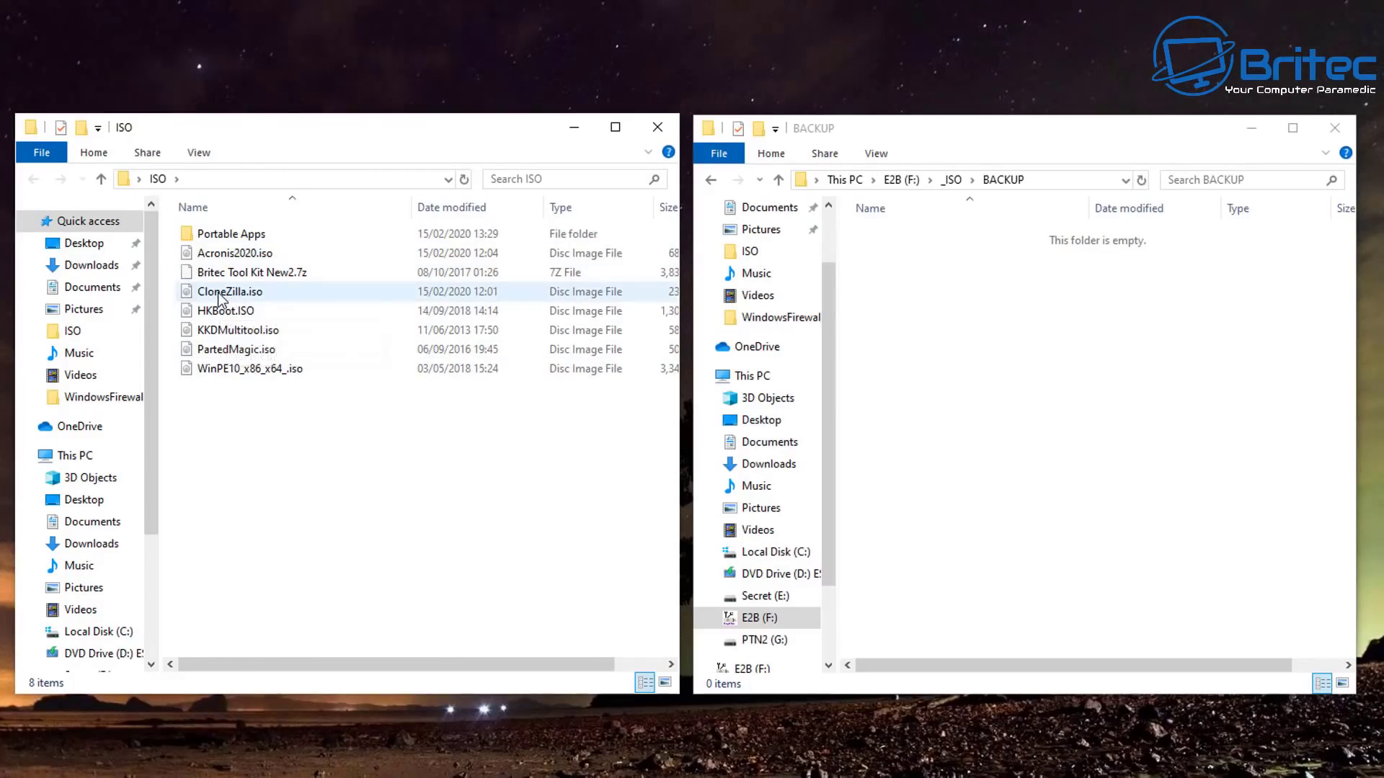
drag(225, 252, 999, 366)
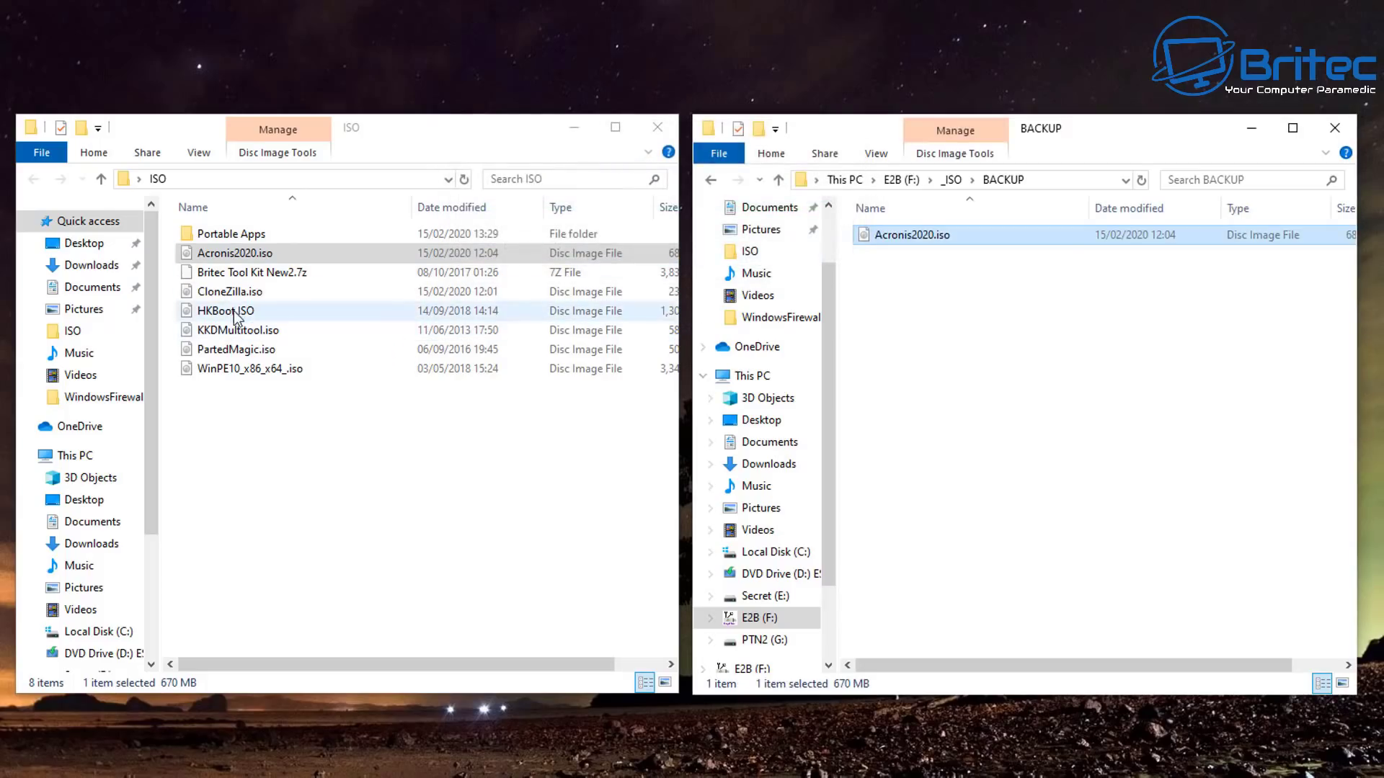
drag(232, 300, 880, 334)
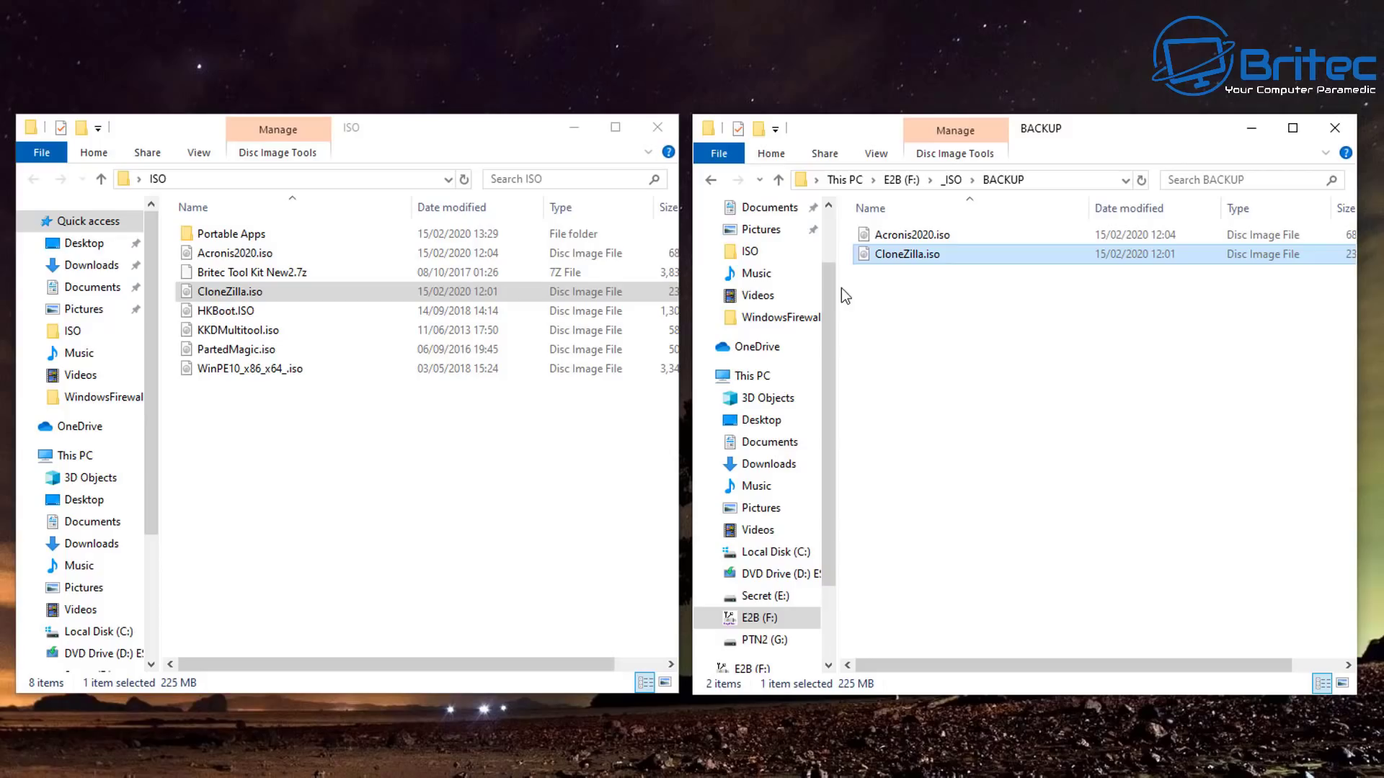
Copy WinPE10_x86_x64_.iso and HKBoot.ISO into the E2B drive's _ISO\WINPE folder and close both folder windows.
click(709, 180)
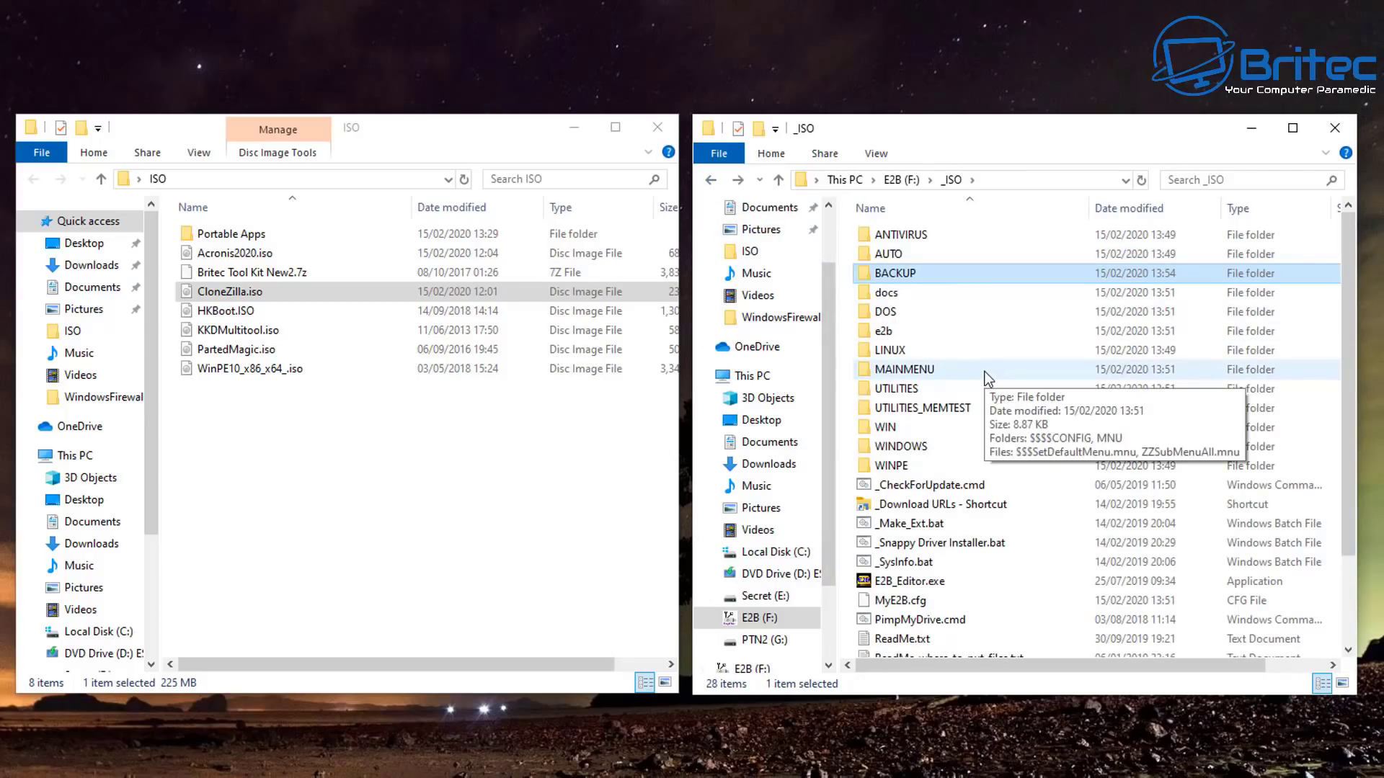
click(888, 469)
double_click(888, 468)
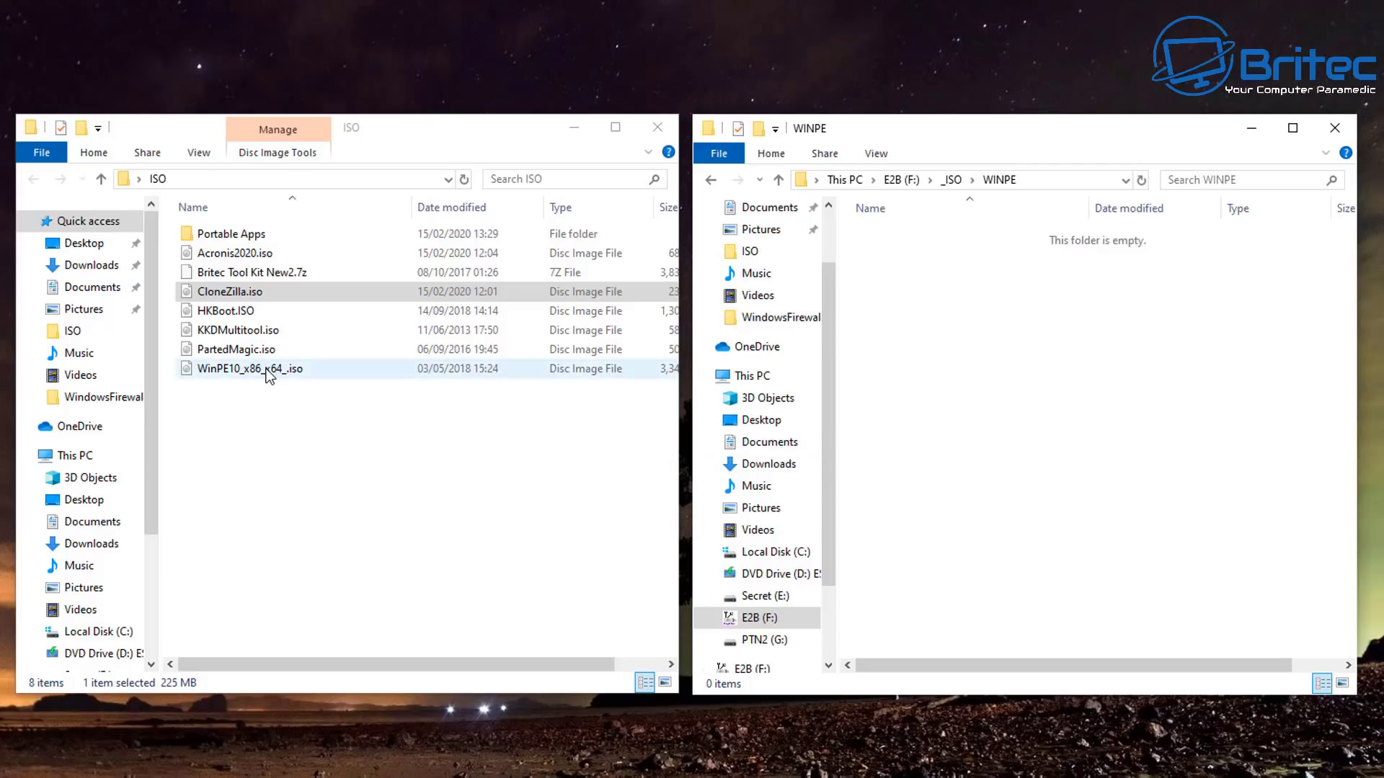
drag(270, 368, 1009, 386)
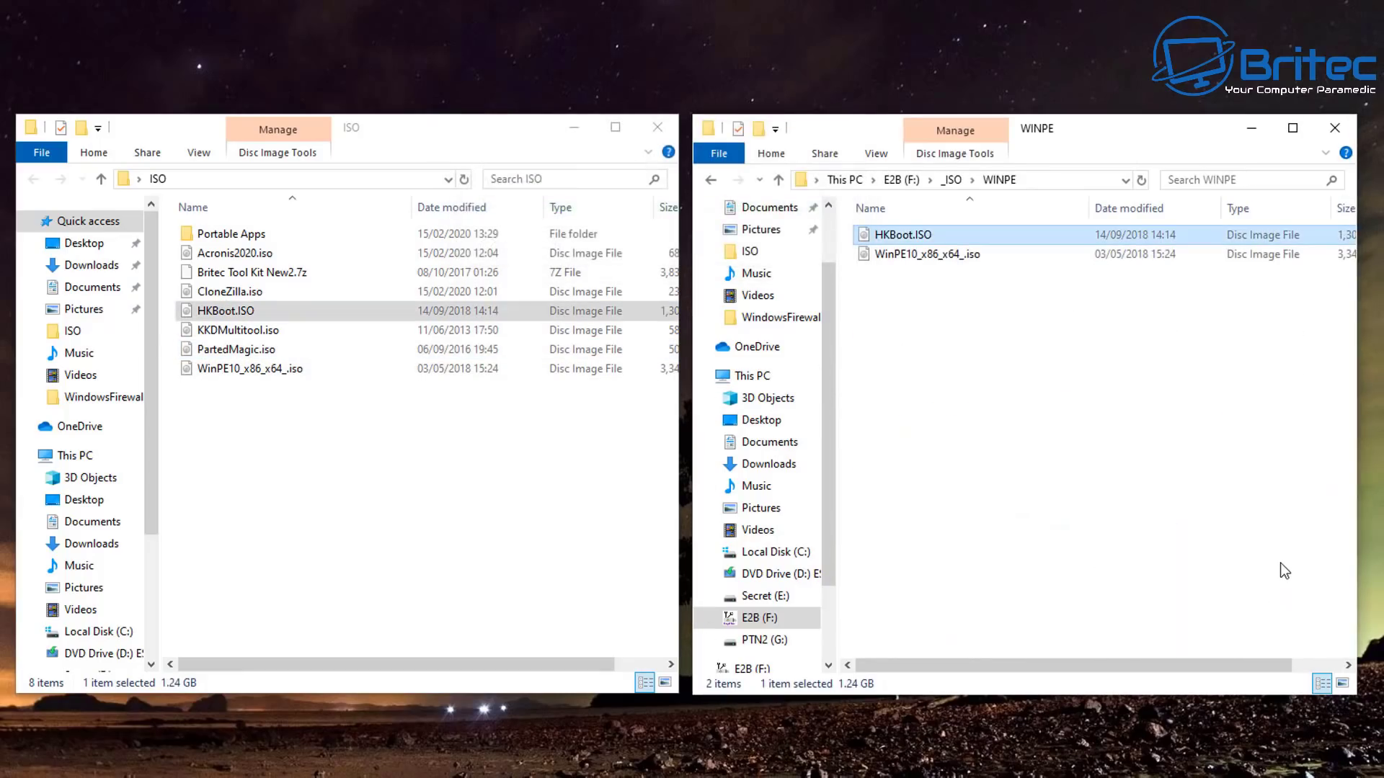
click(1334, 132)
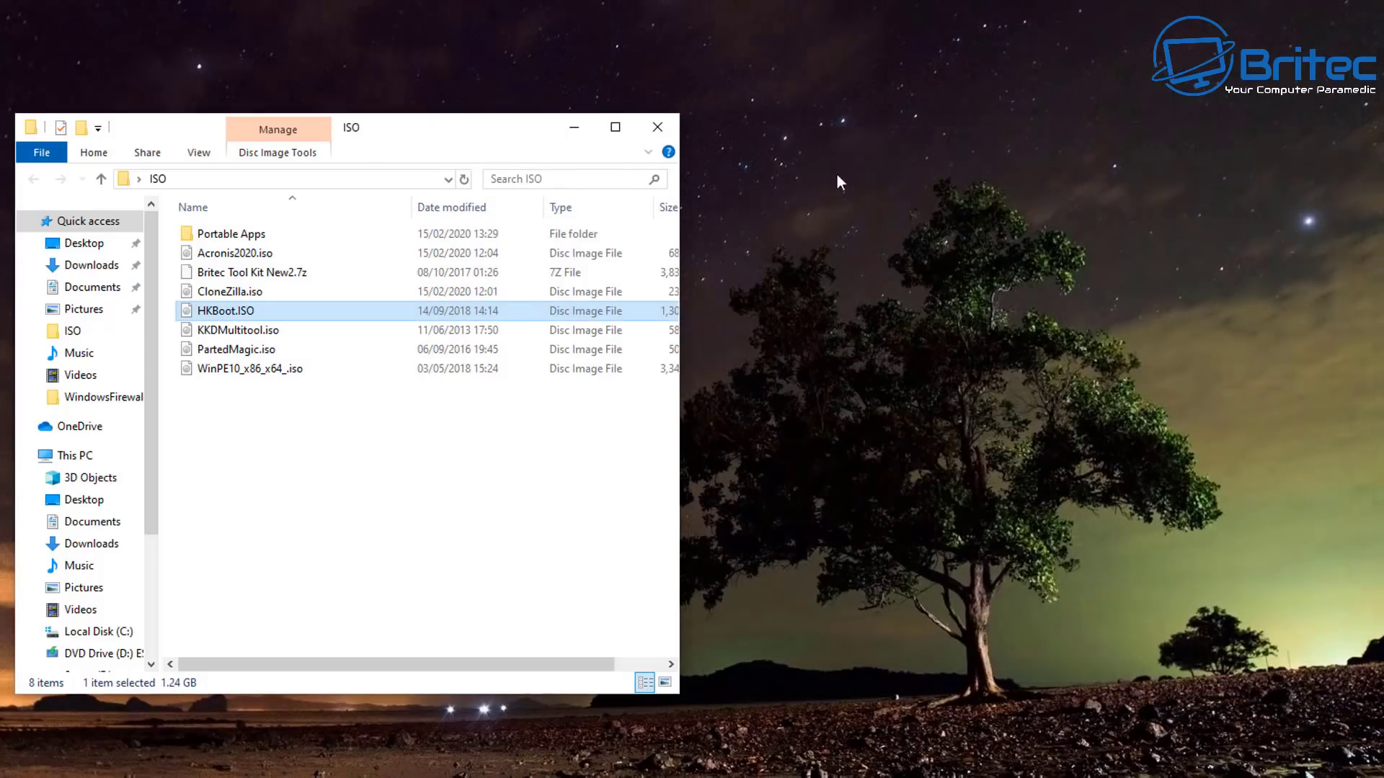
click(657, 127)
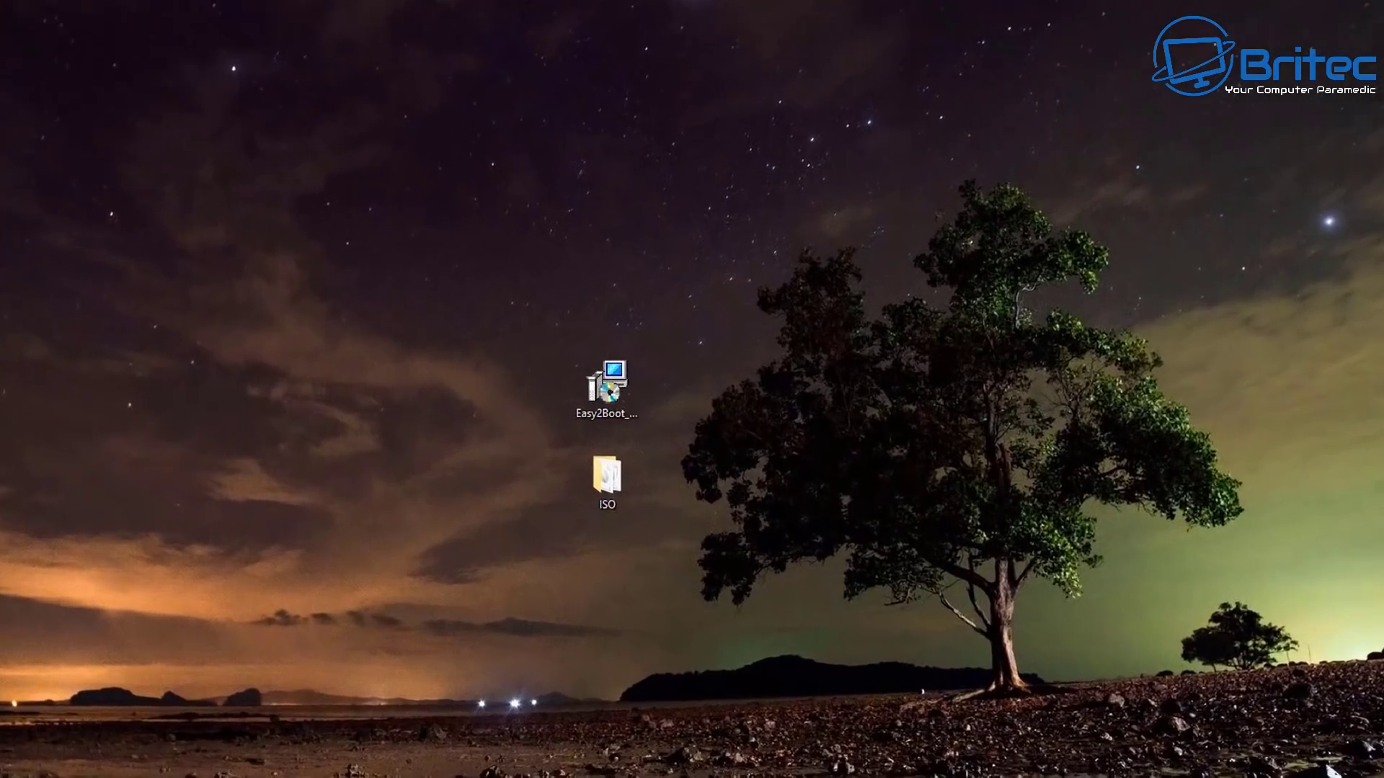
Boot the E2B drive in the QEMU emulator from Make_E2B and maximise the emulator window.
click(480, 763)
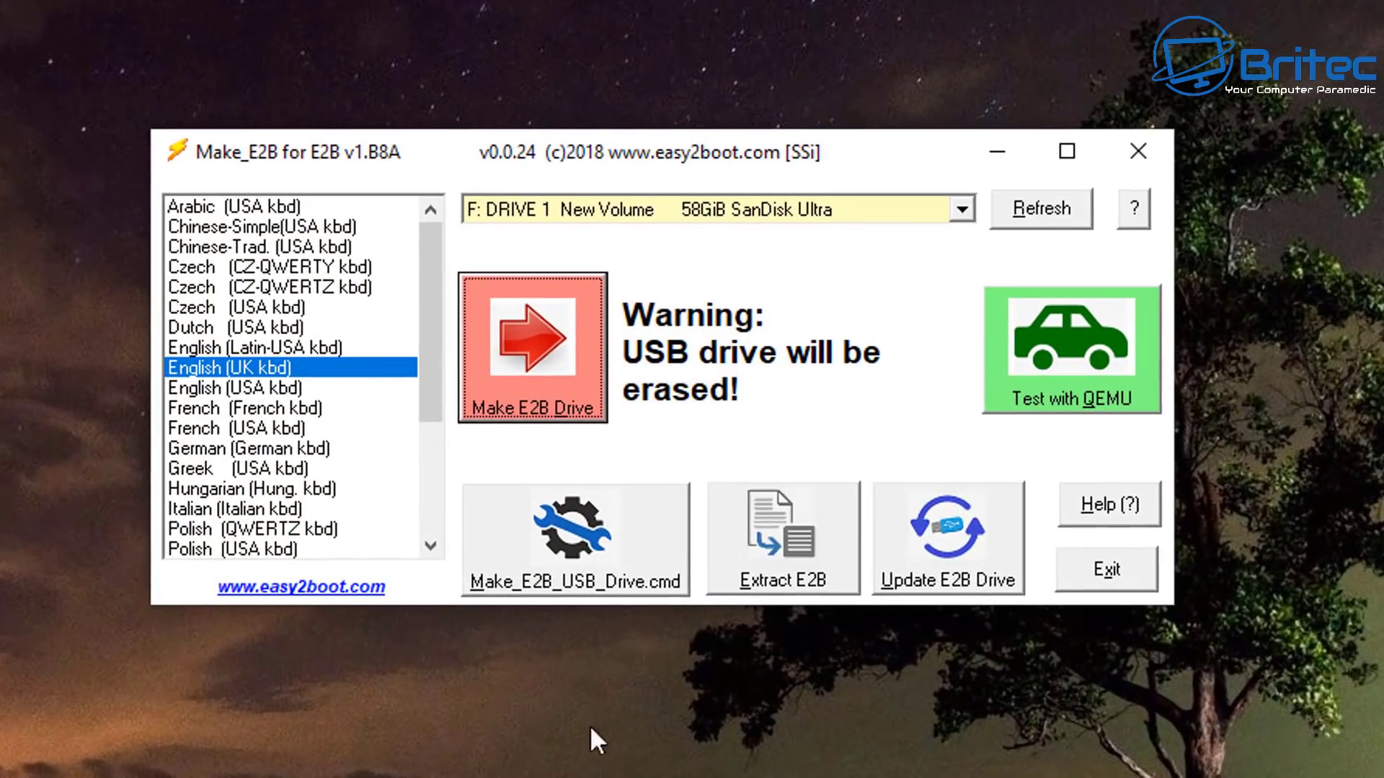
click(1115, 393)
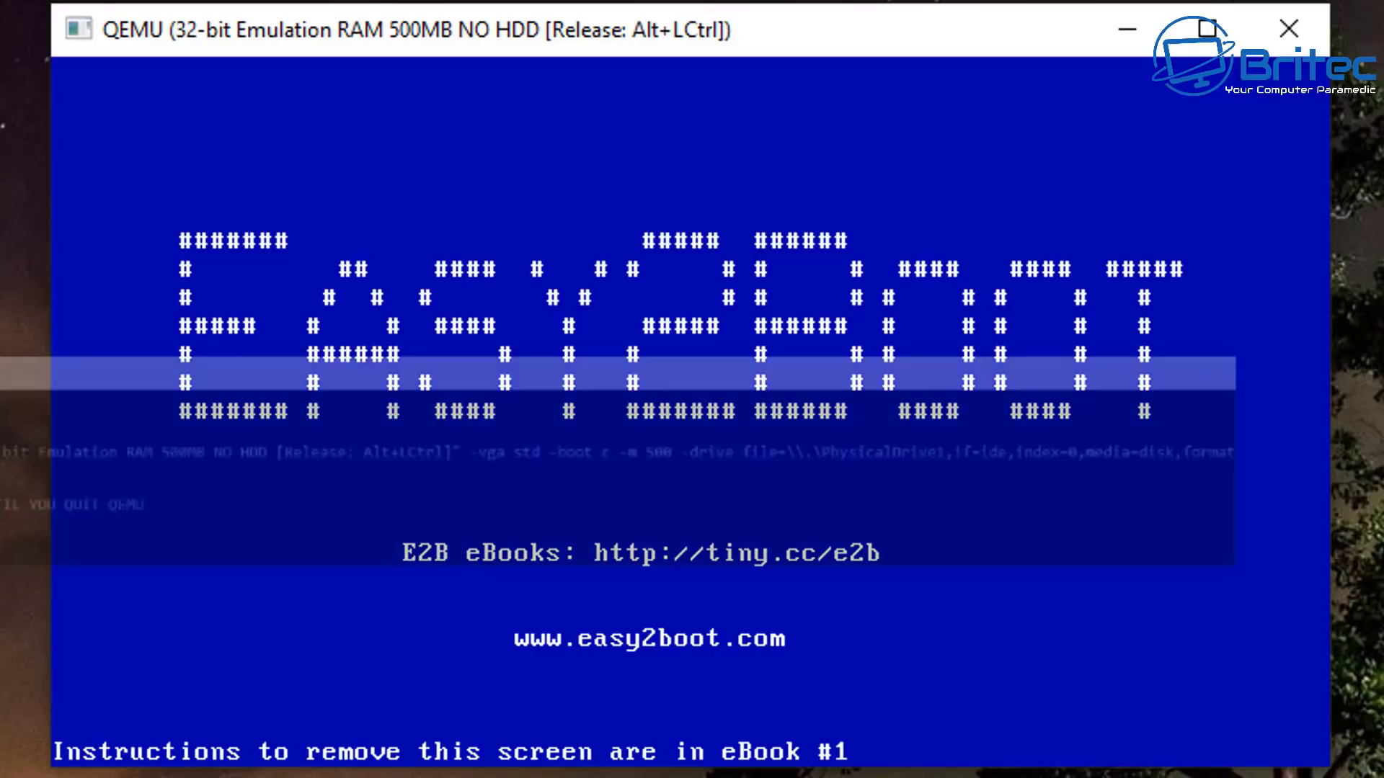
drag(764, 33, 794, 33)
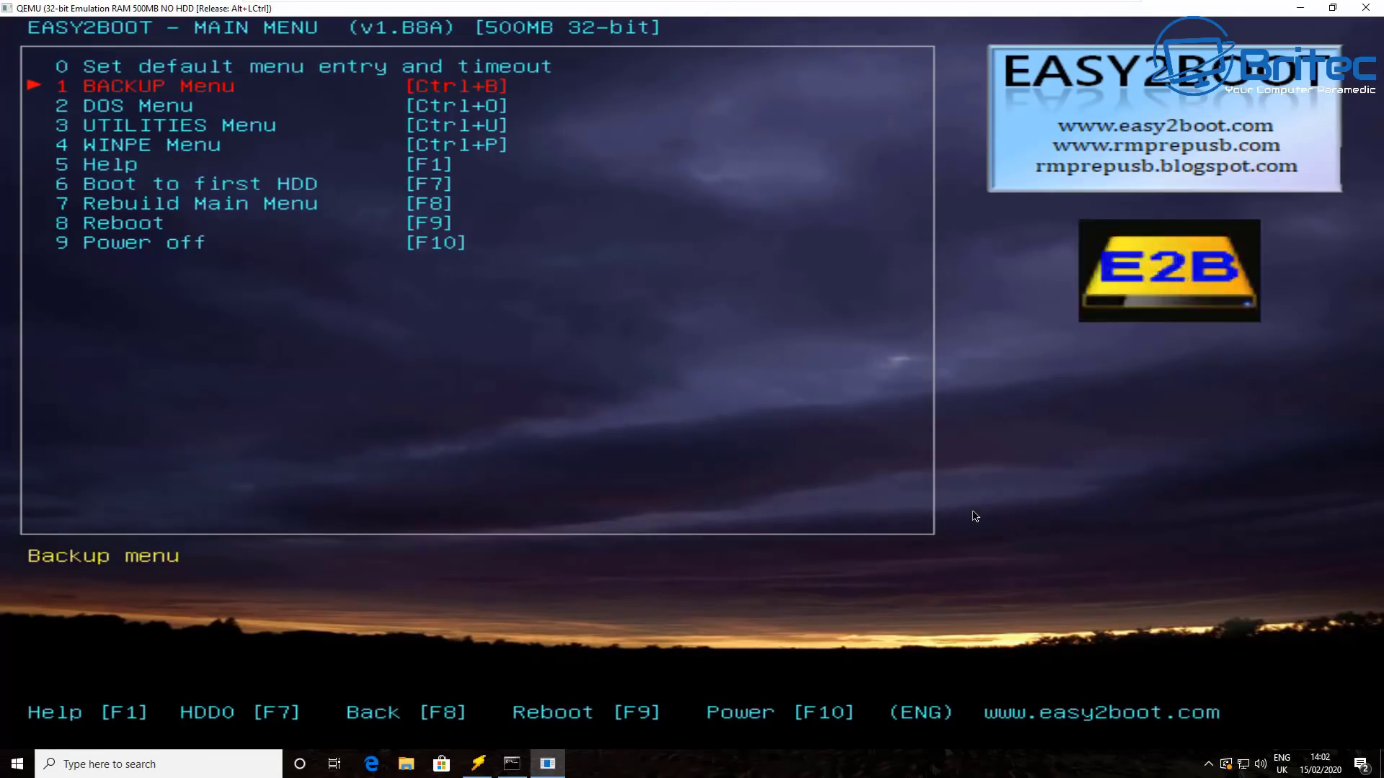
Look through the Easy2Boot main menu entries and return to the BACKUP Menu entry.
key(Down)
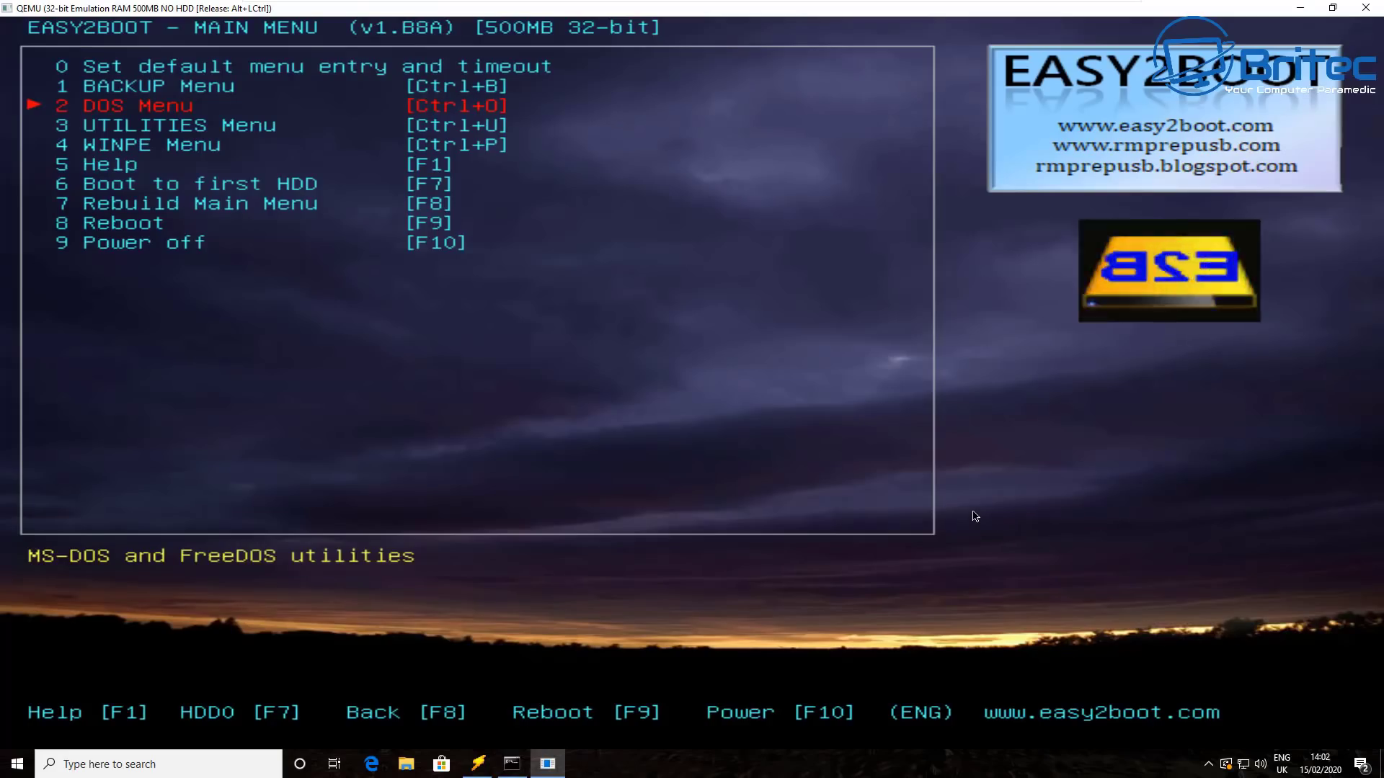
key(Down)
key(Down)
key(Down)
key(Down)
key(Down)
key(Down)
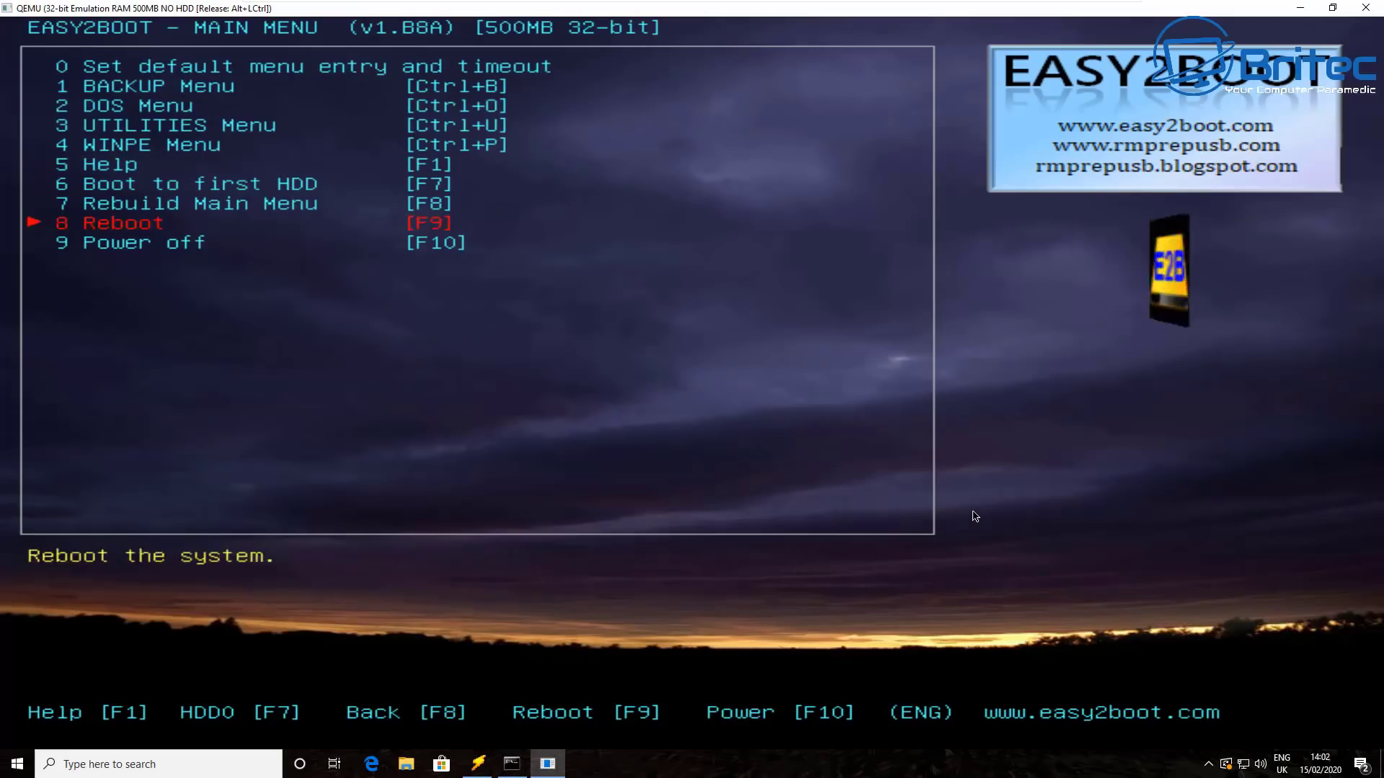
key(Down)
key(Up)
key(Up)
key(Up)
key(Up)
key(Up)
key(Up)
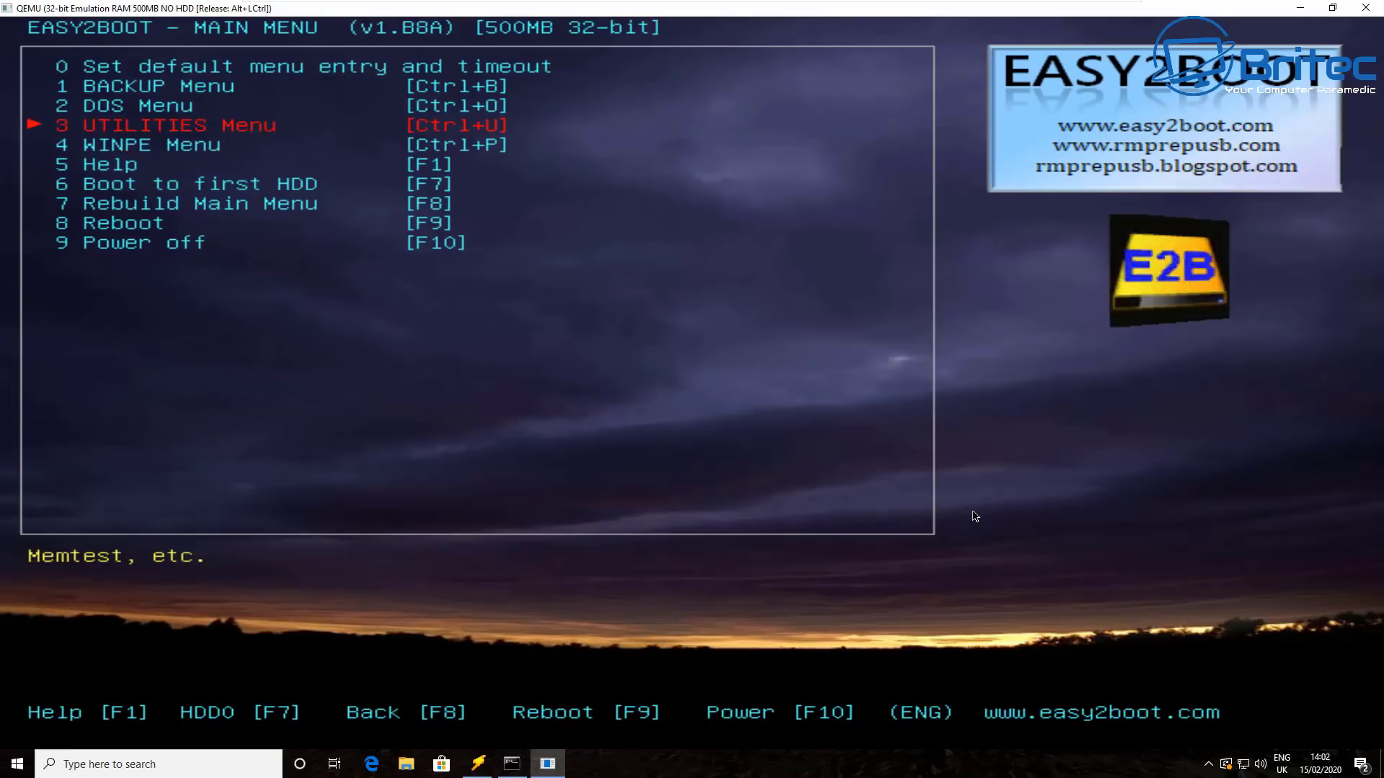
key(Up)
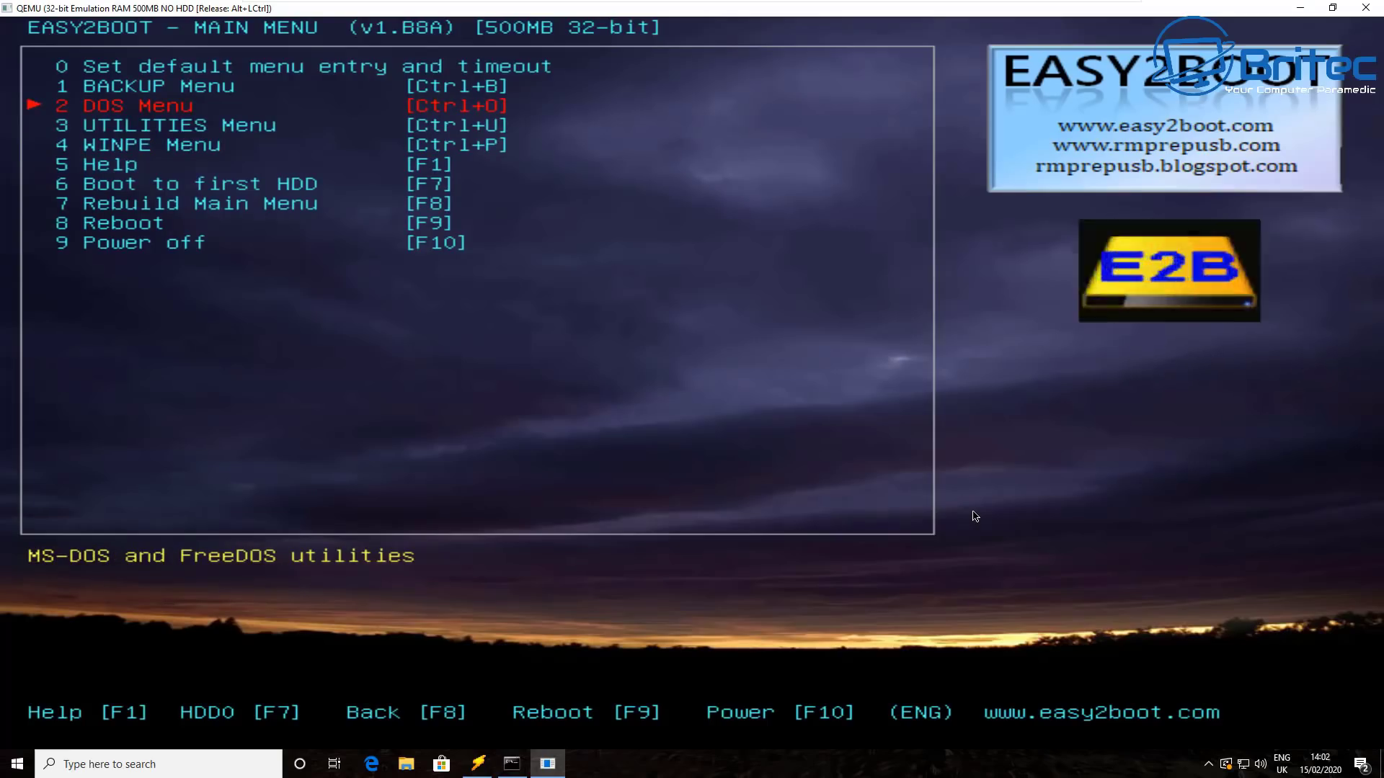
key(Up)
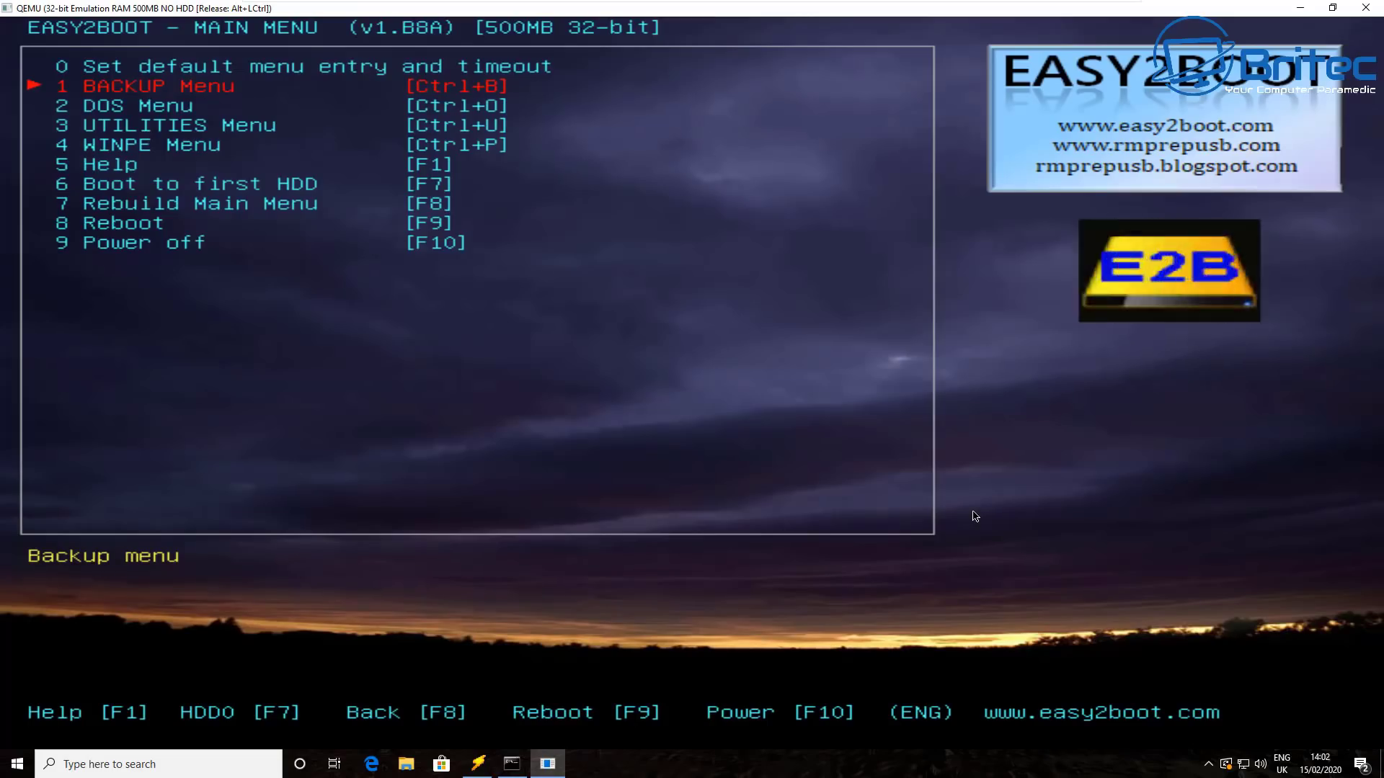
Open the BACKUP Menu and highlight the CloneZilla.iso entry.
key(Return)
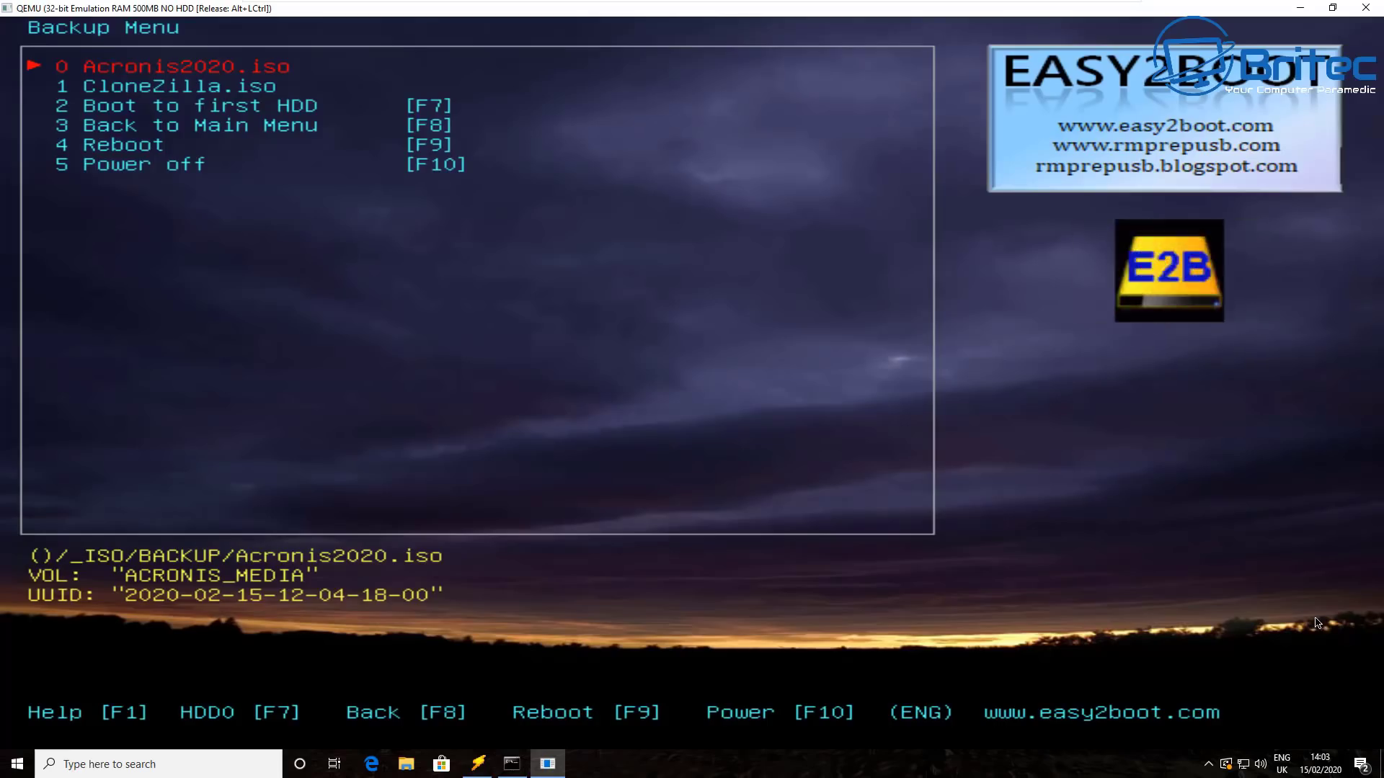
key(Down)
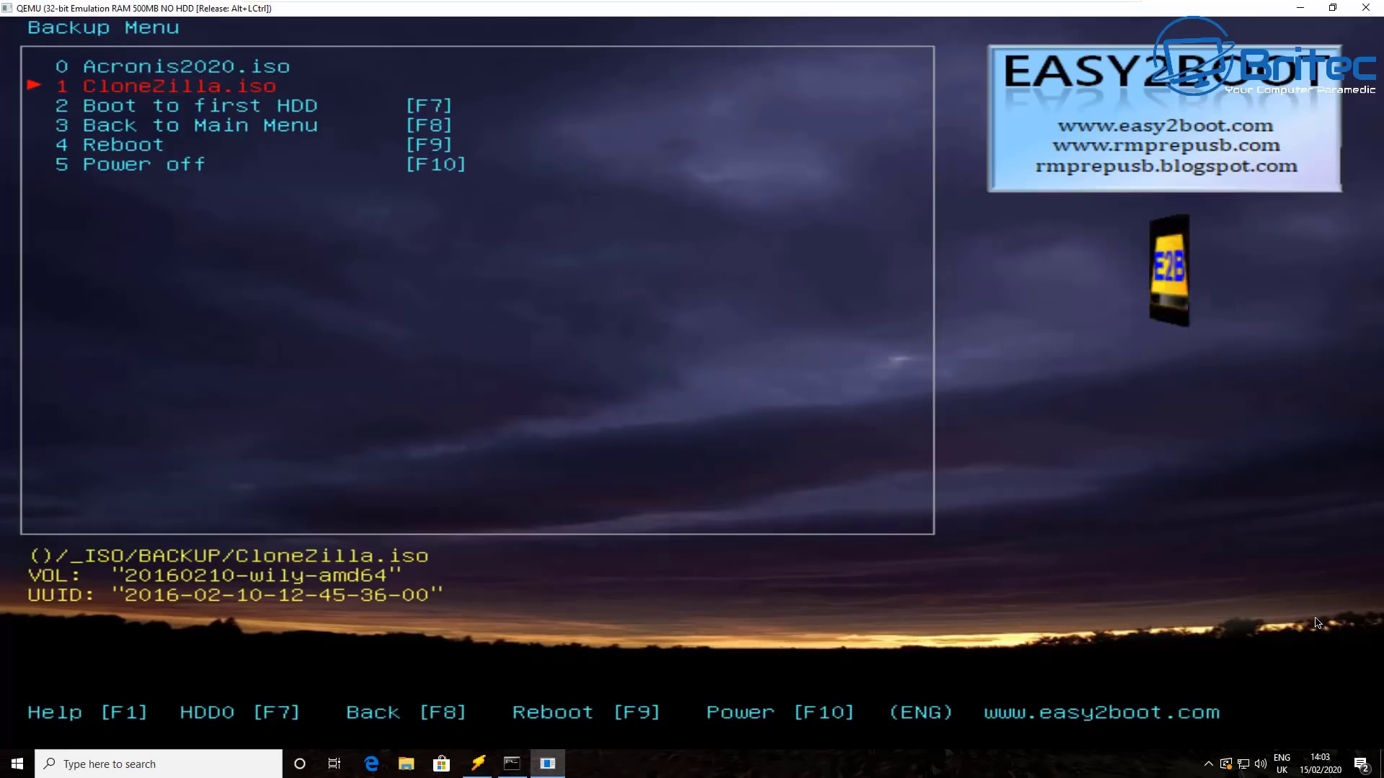
Boot Acronis2020.iso from the Backup Menu, keeping its .iso file extension.
key(Up)
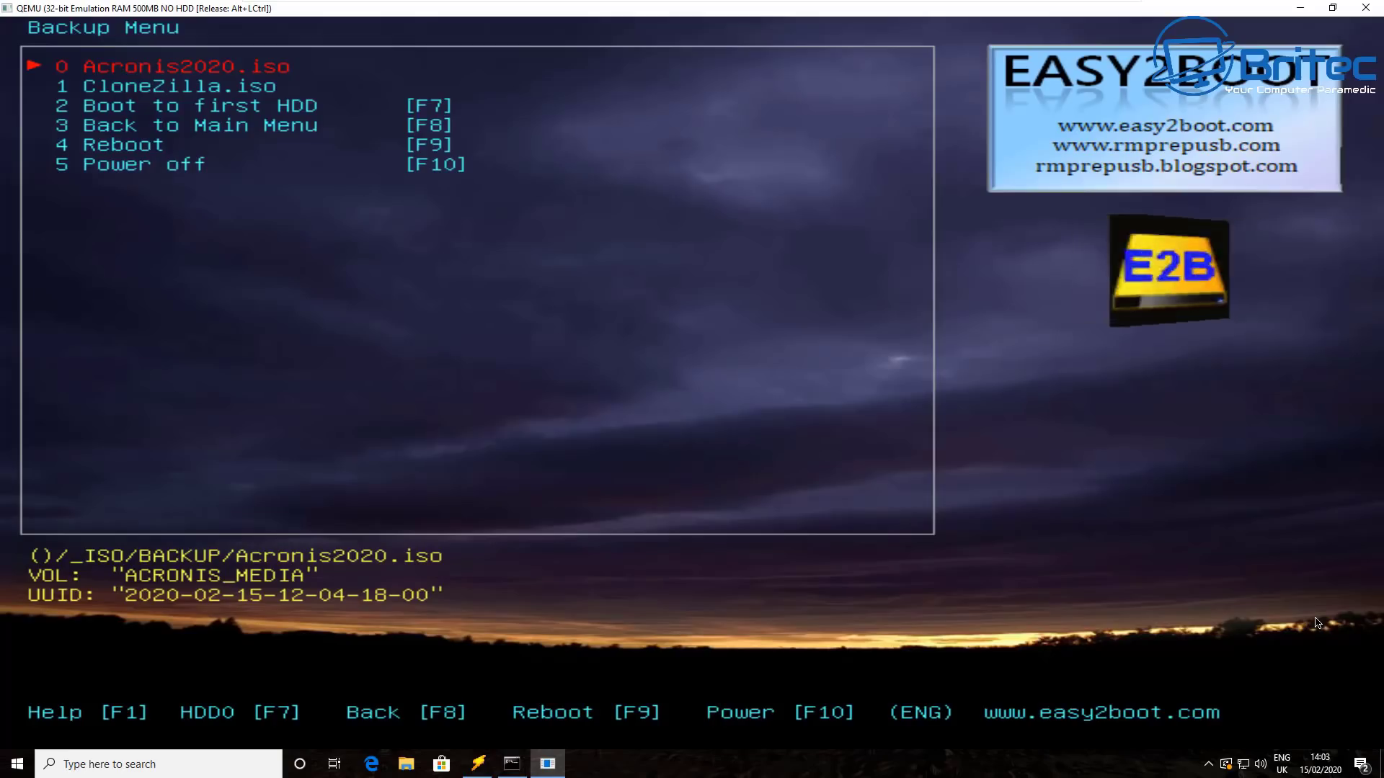
key(Return)
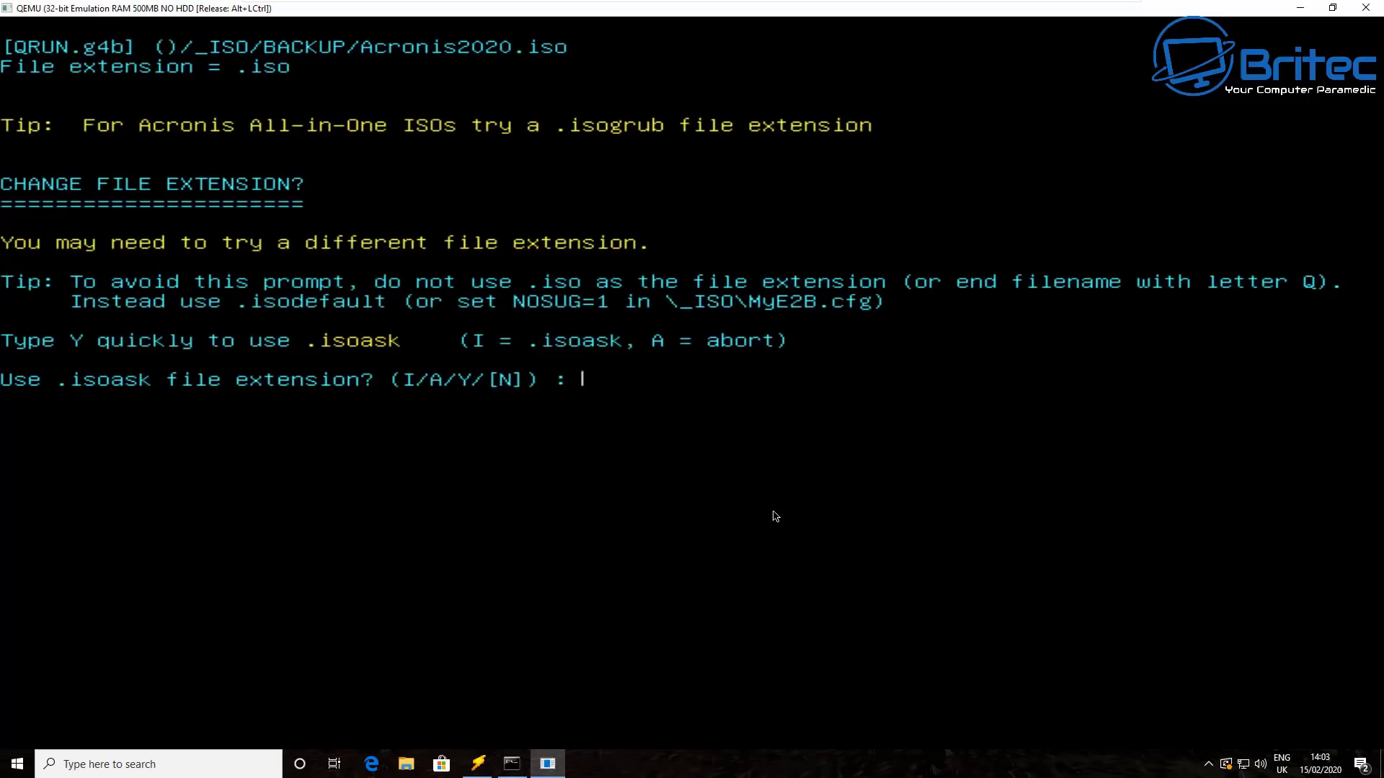
click(750, 516)
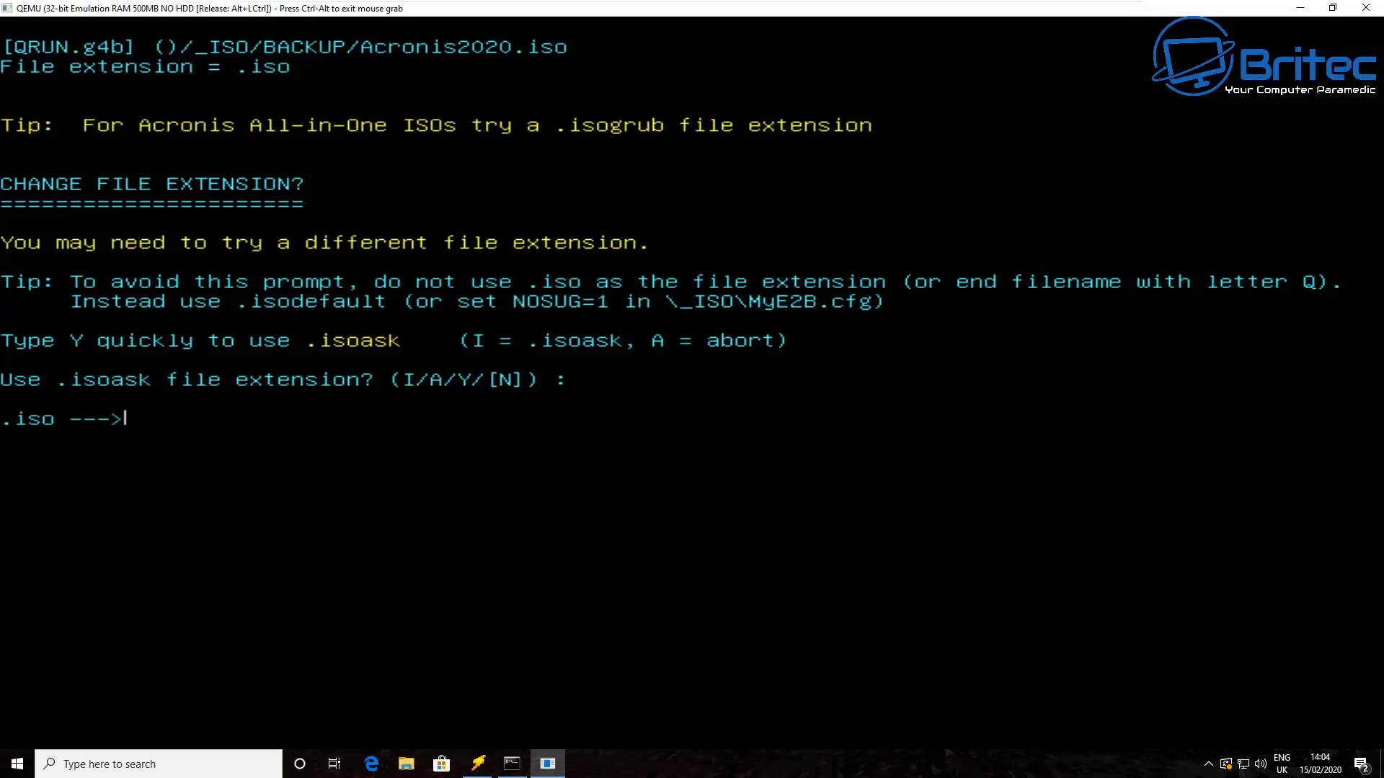
key(Return)
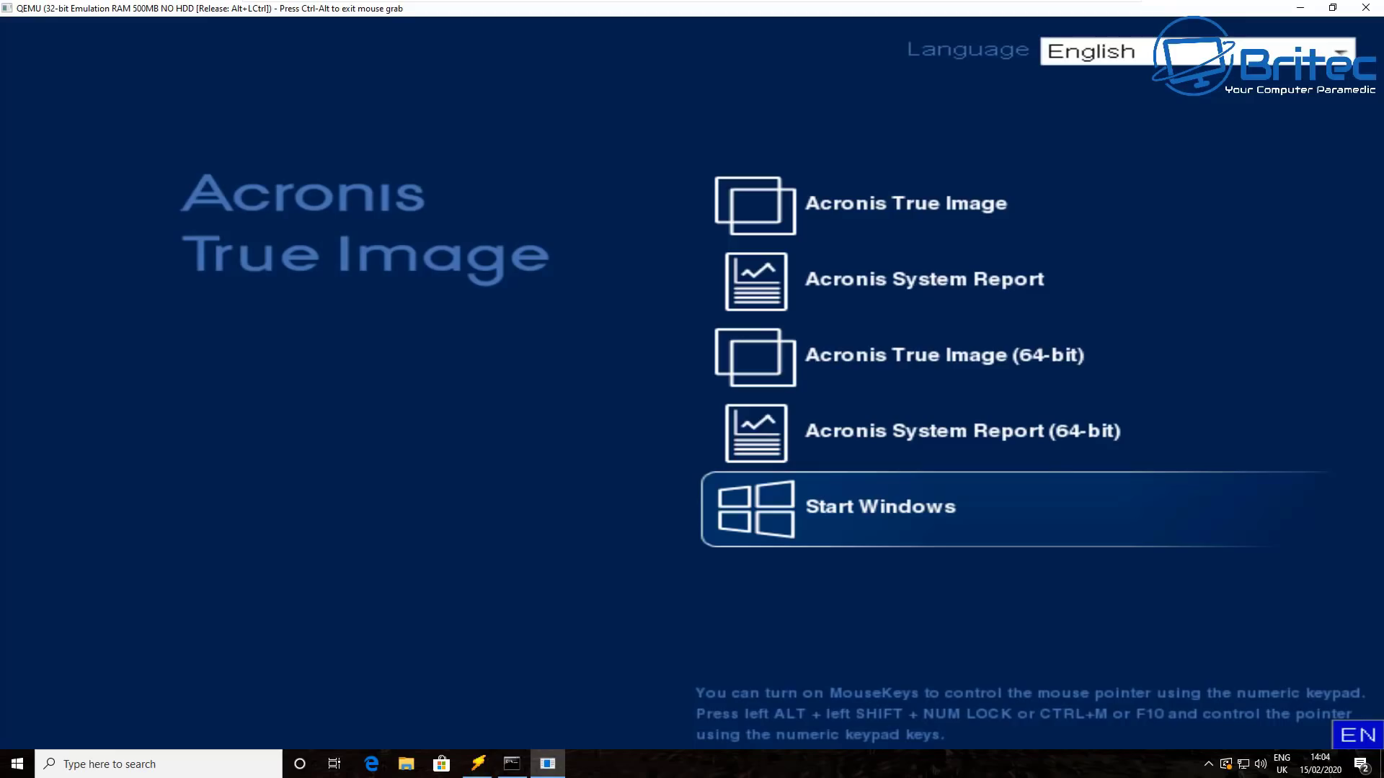
Look through the Acronis True Image boot menu entries, from Start Windows up to Acronis True Image and back down.
key(Up)
key(Up)
key(Up)
key(Up)
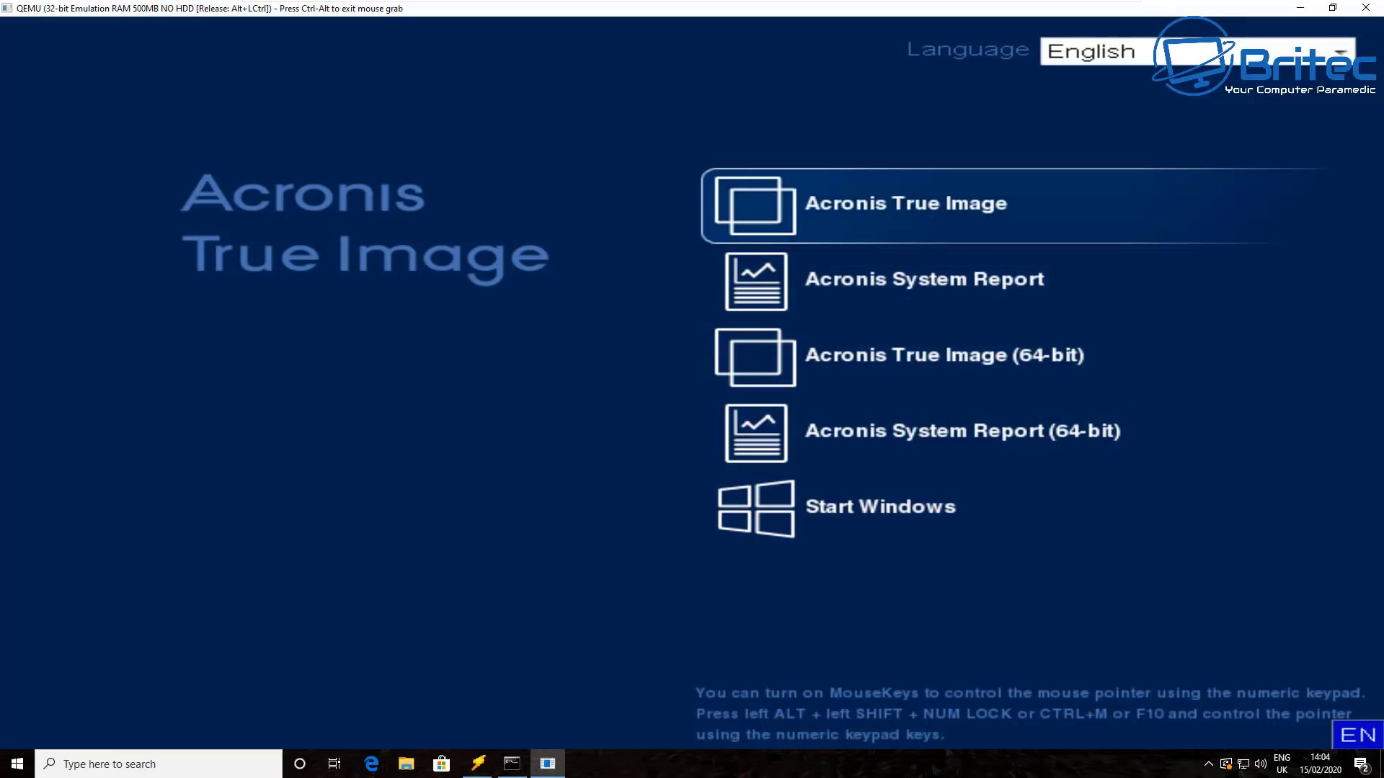
key(Down)
key(Down)
key(Down)
key(Down)
key(Up)
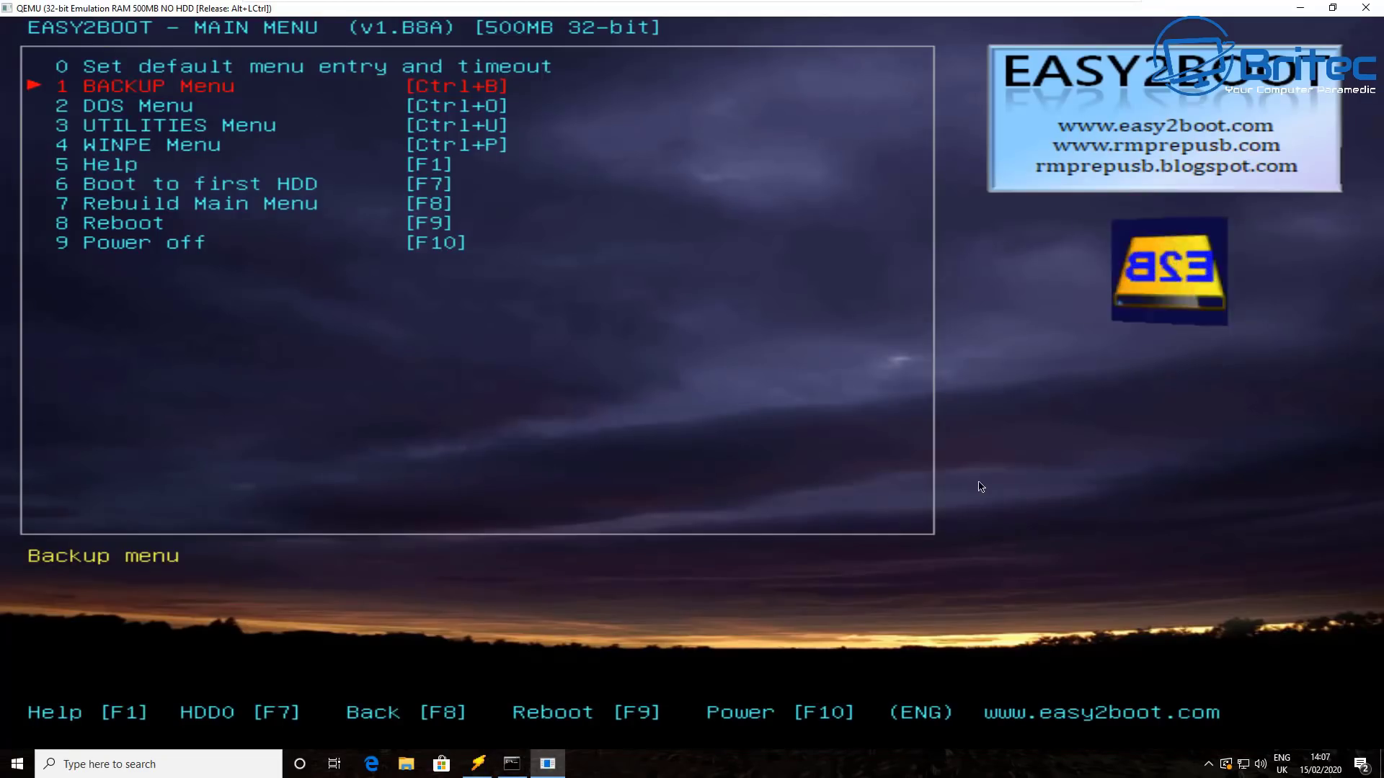
Open the WINPE Menu from the Easy2Boot main menu.
key(Down)
key(Down)
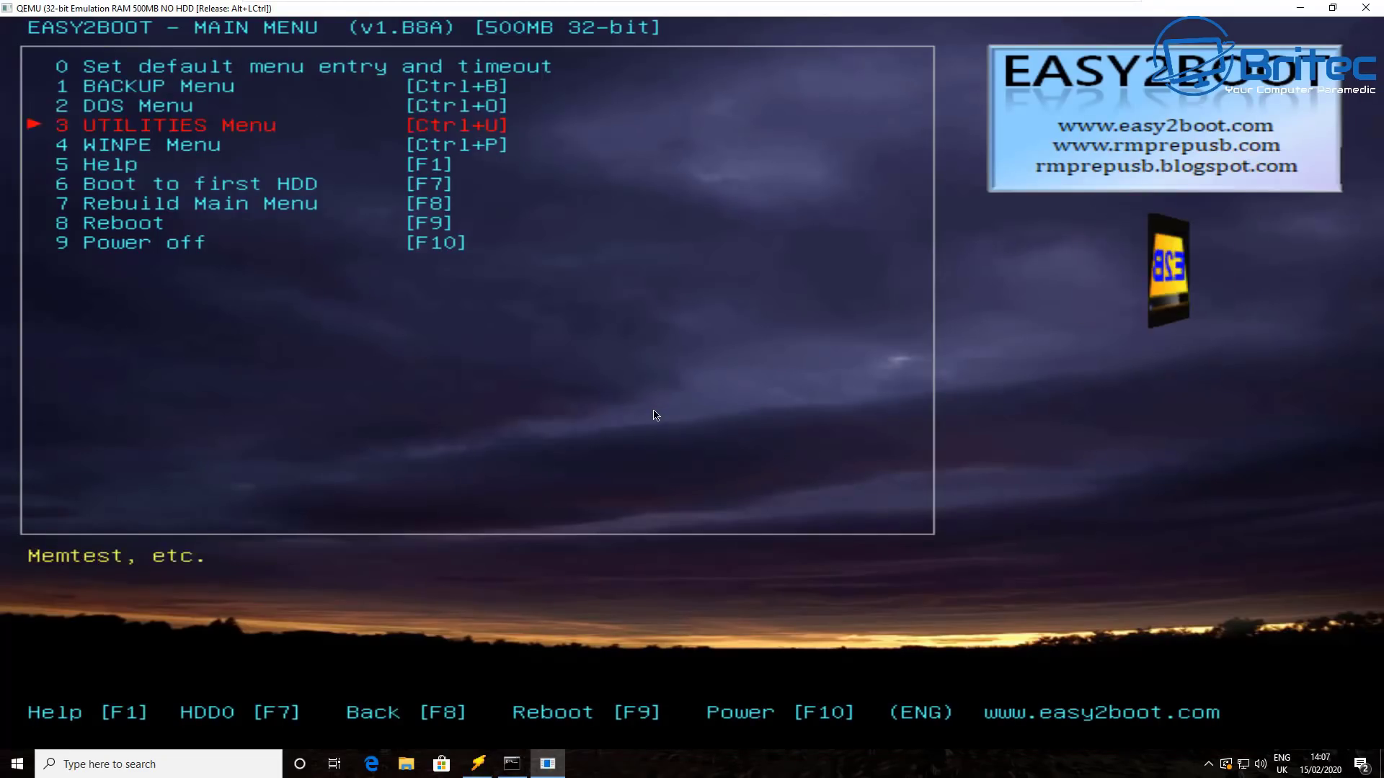
key(Down)
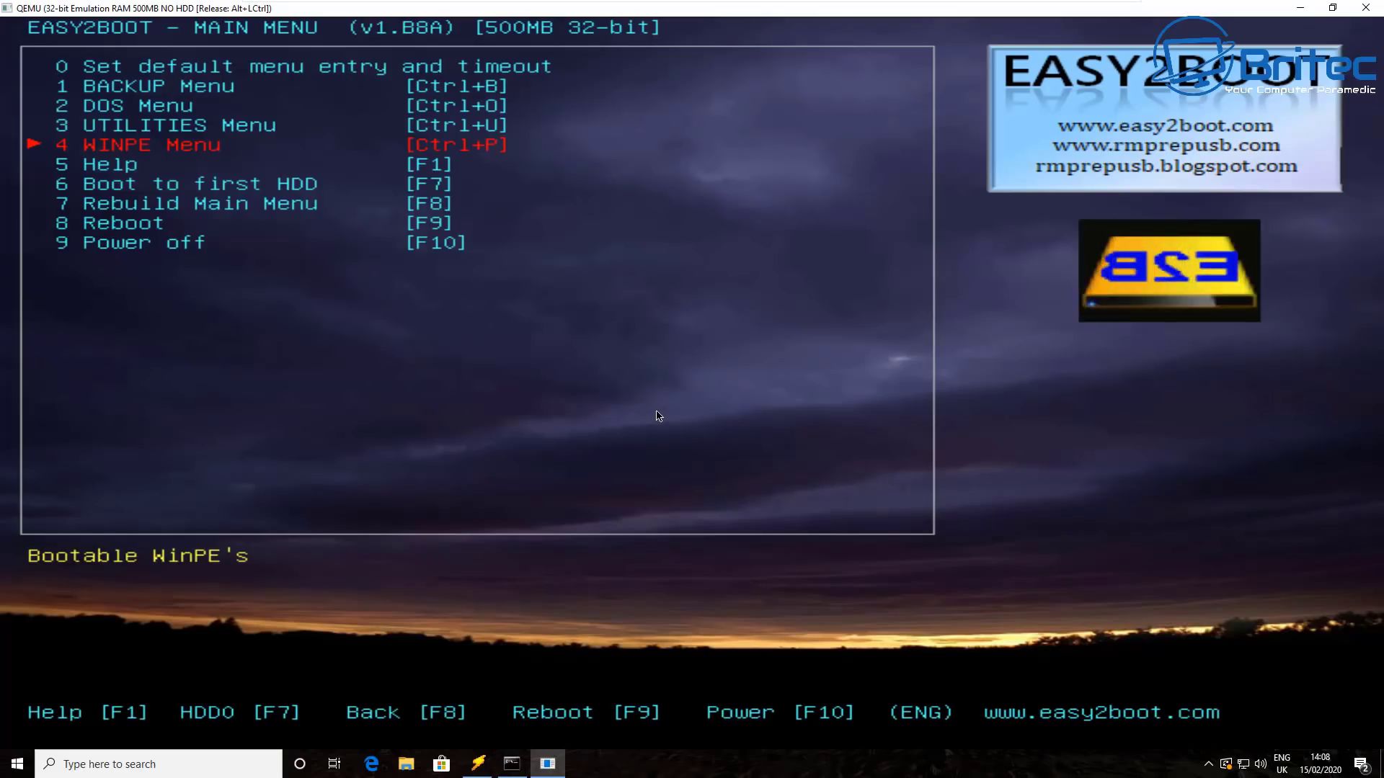
key(Return)
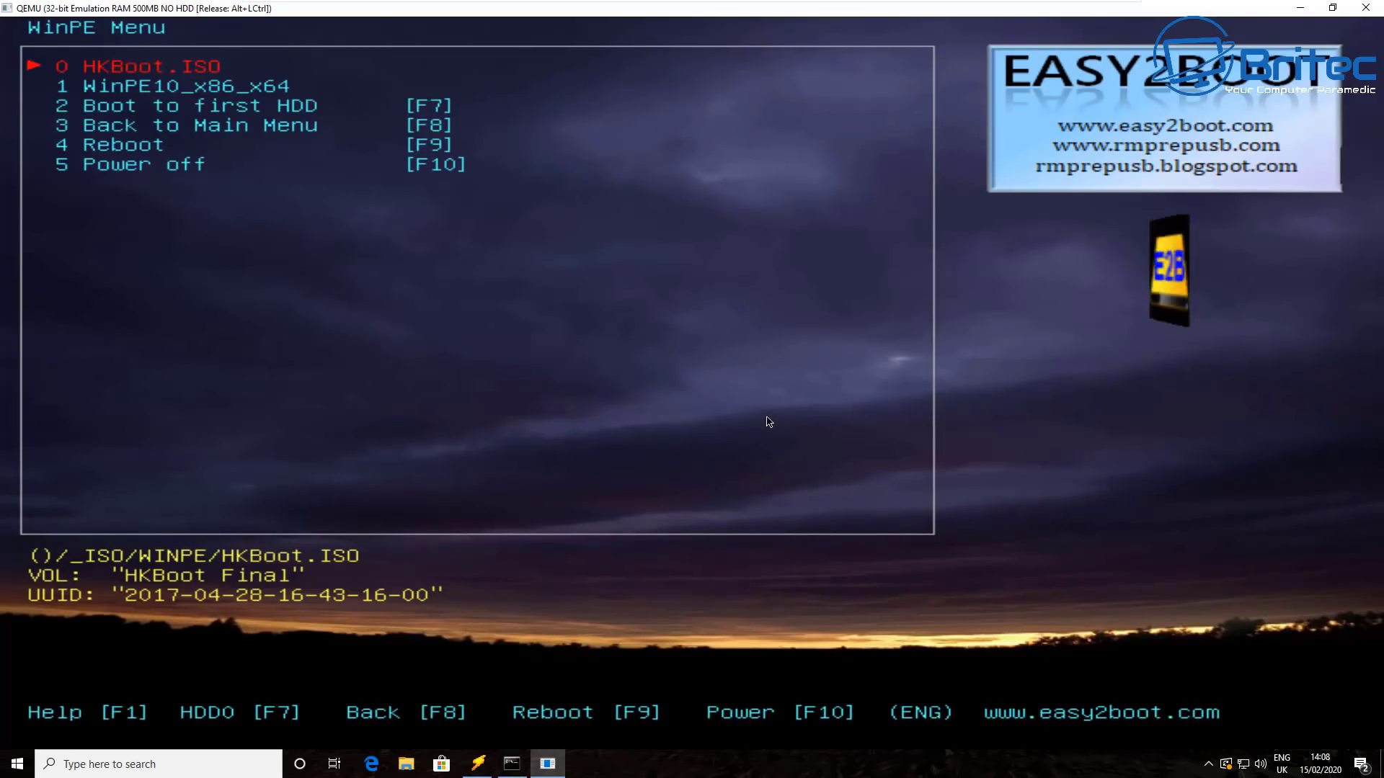
Check the WinPE10_x86_x64 entry in the WinPE Menu and go back to the main menu.
key(Down)
key(Down)
key(Up)
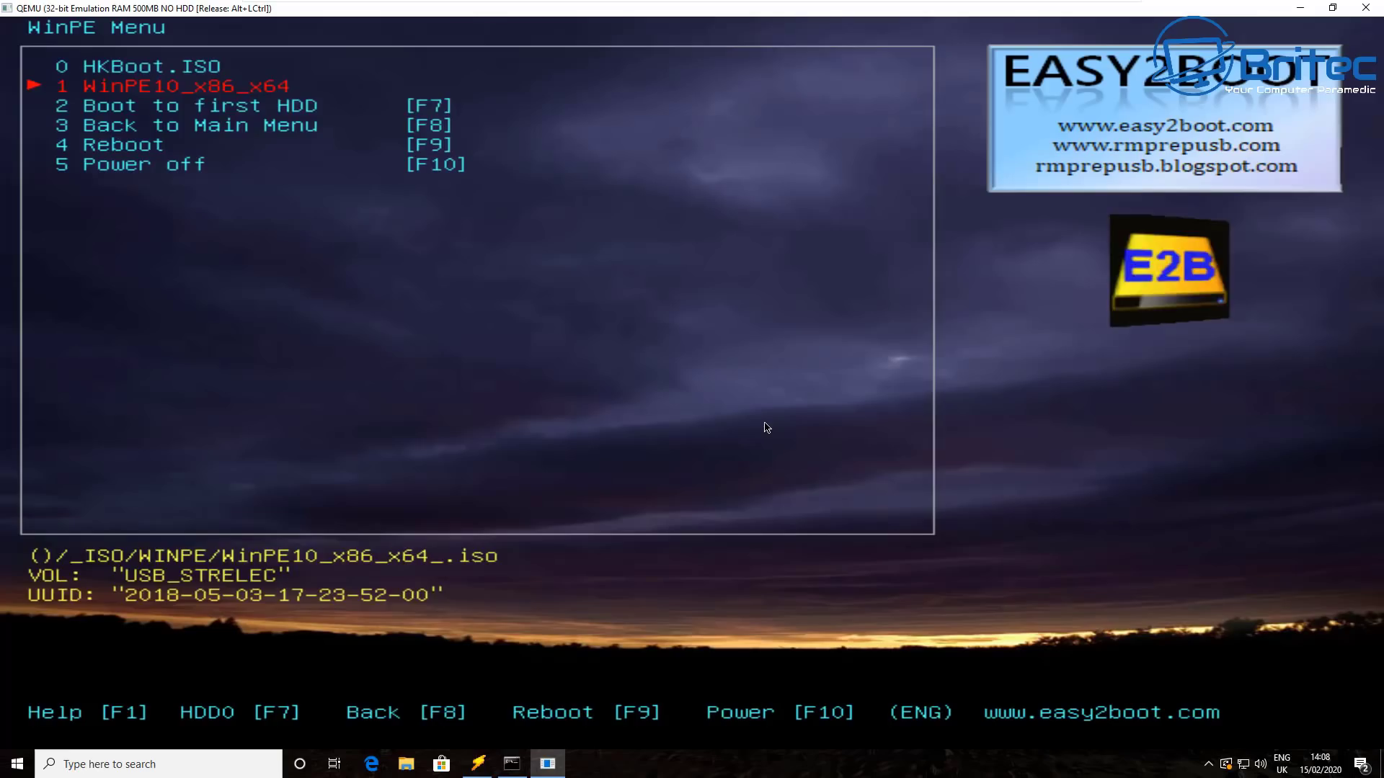
key(Down)
key(Down)
key(Return)
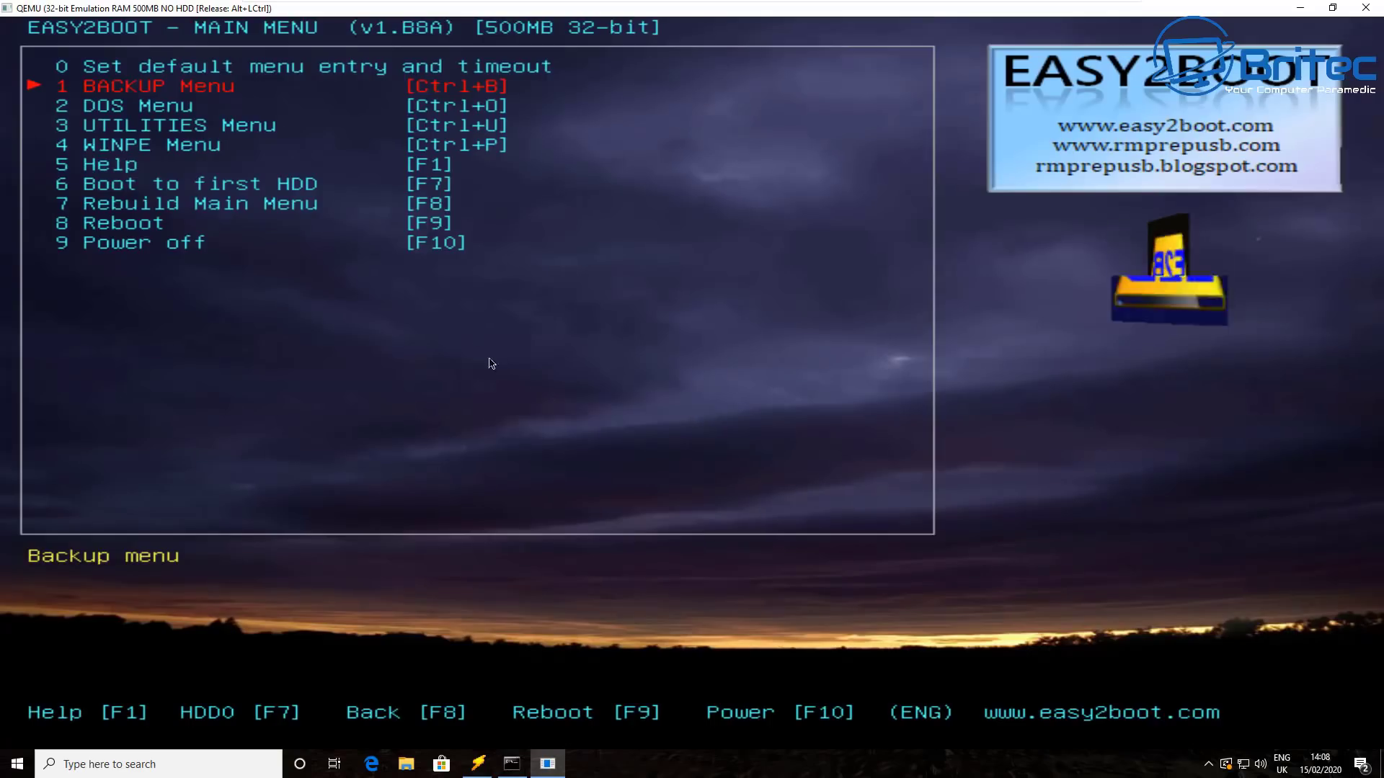
Boot CloneZilla.iso from the BACKUP Menu and look at the first entries of the Clonezilla boot menu.
key(Return)
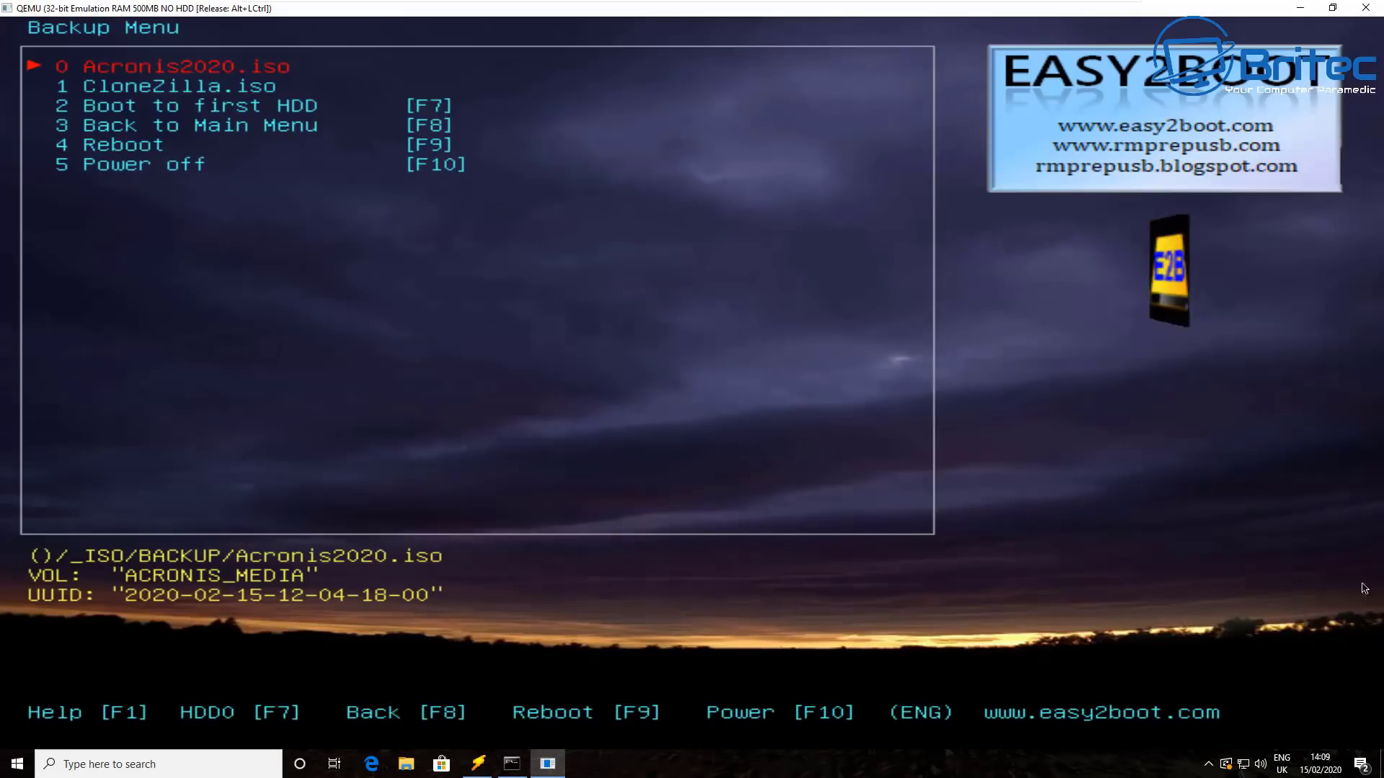
click(777, 418)
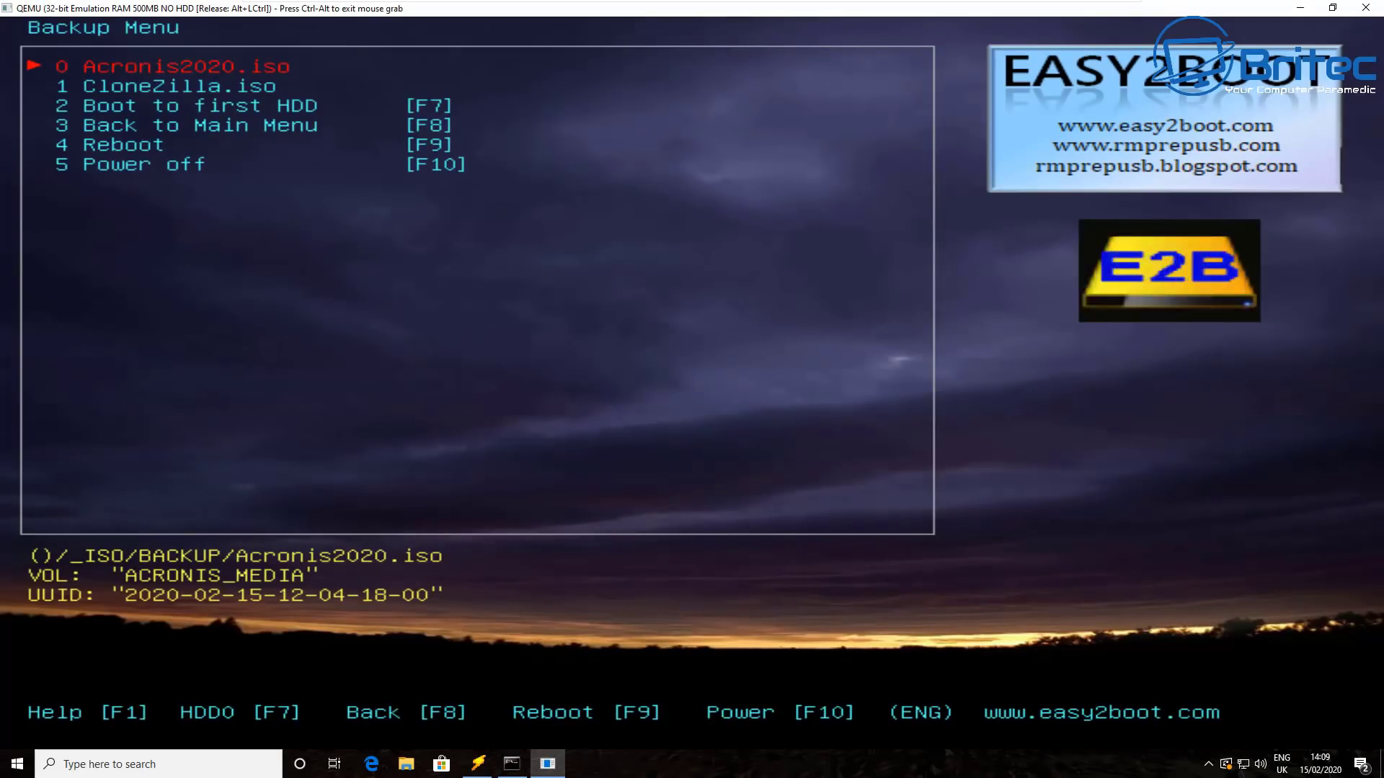
key(Down)
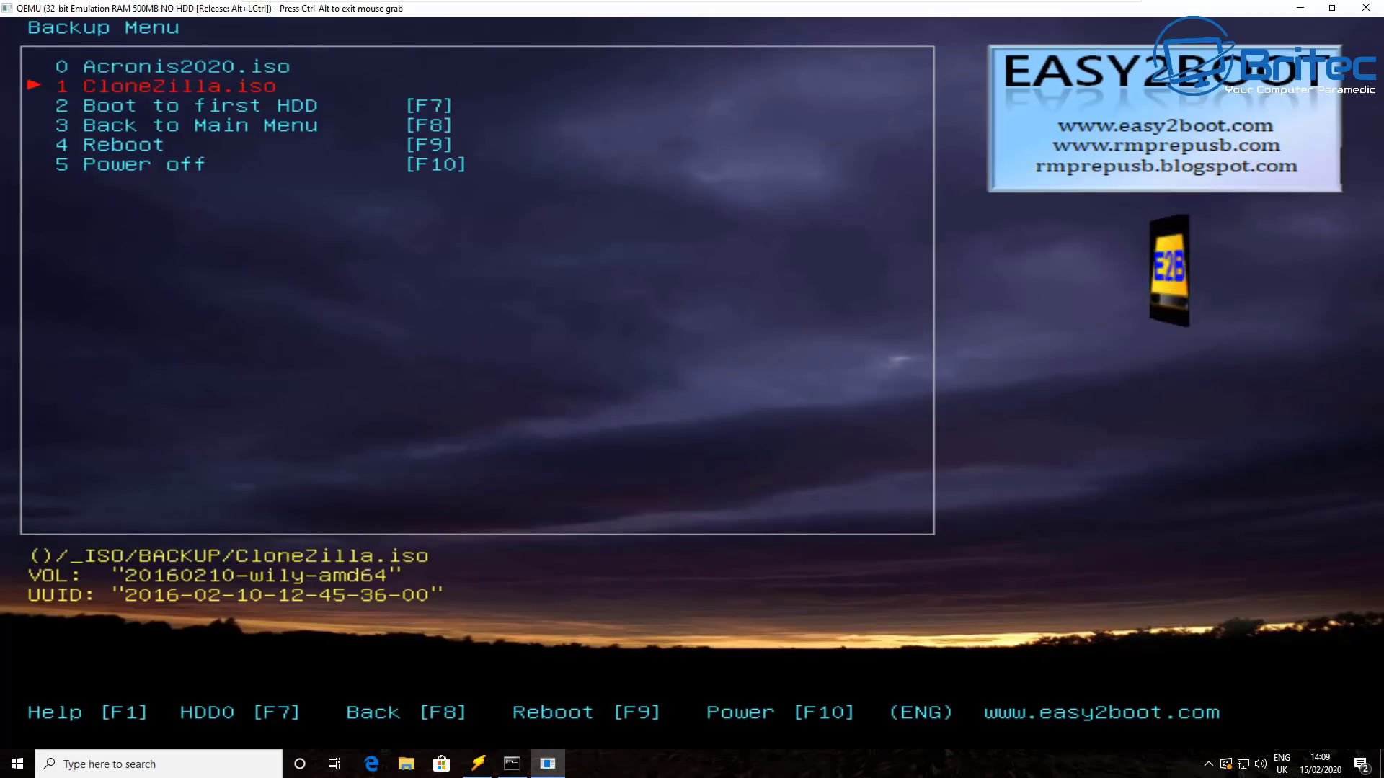
key(Return)
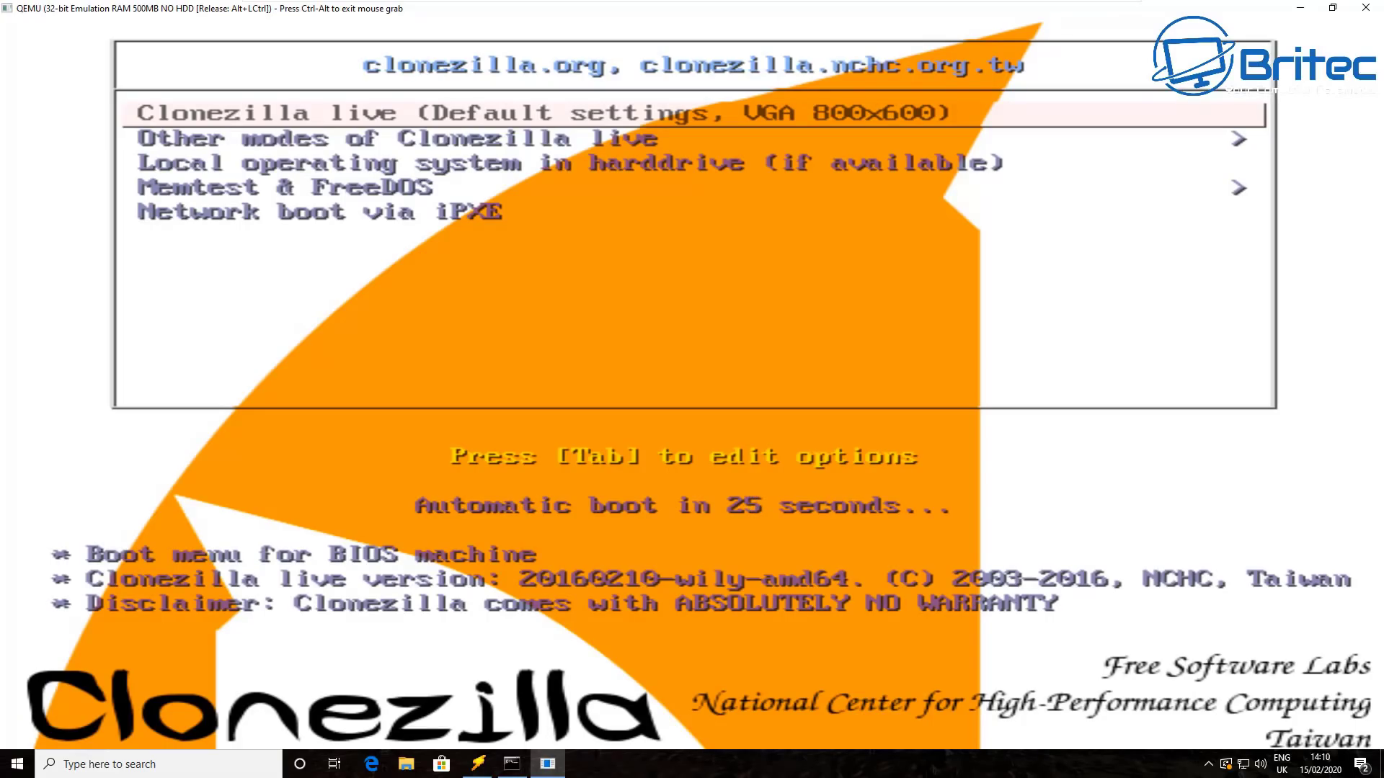
key(Down)
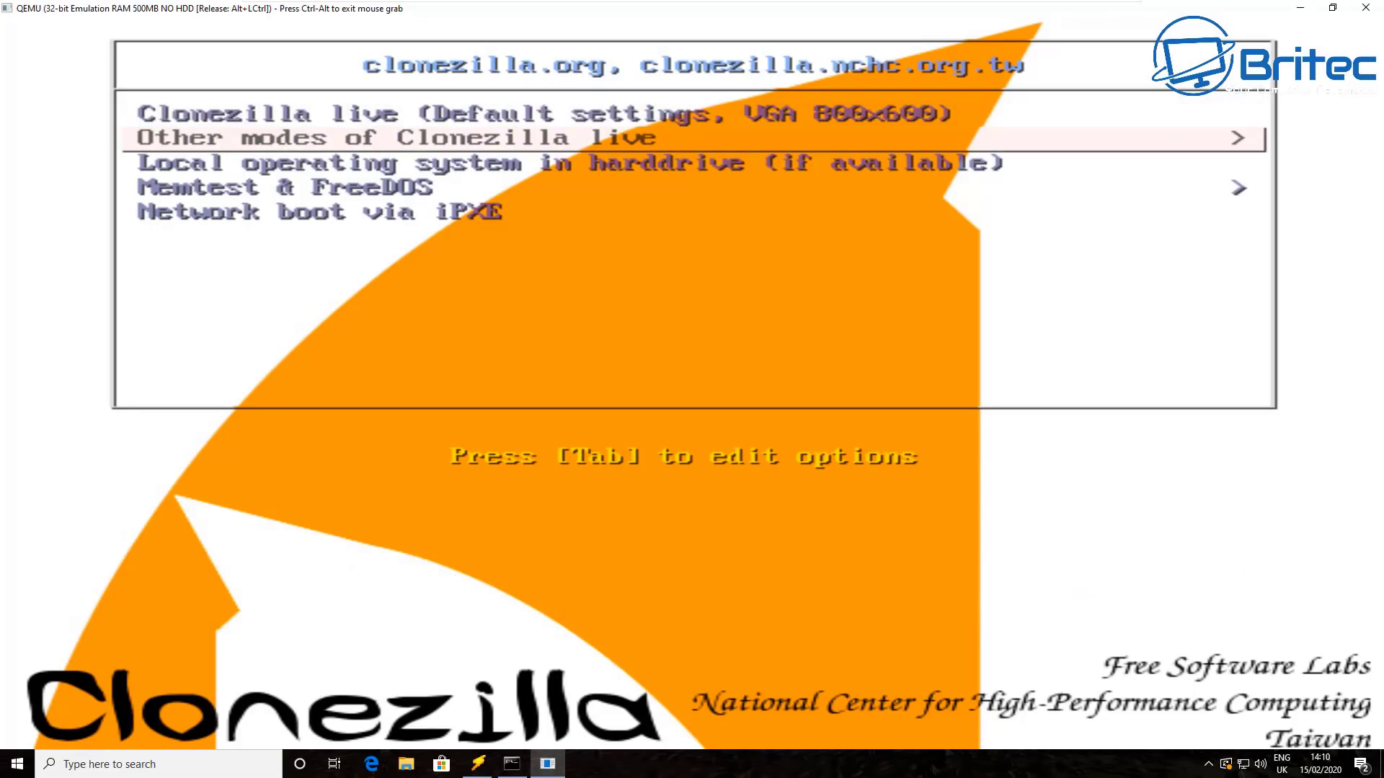
key(Up)
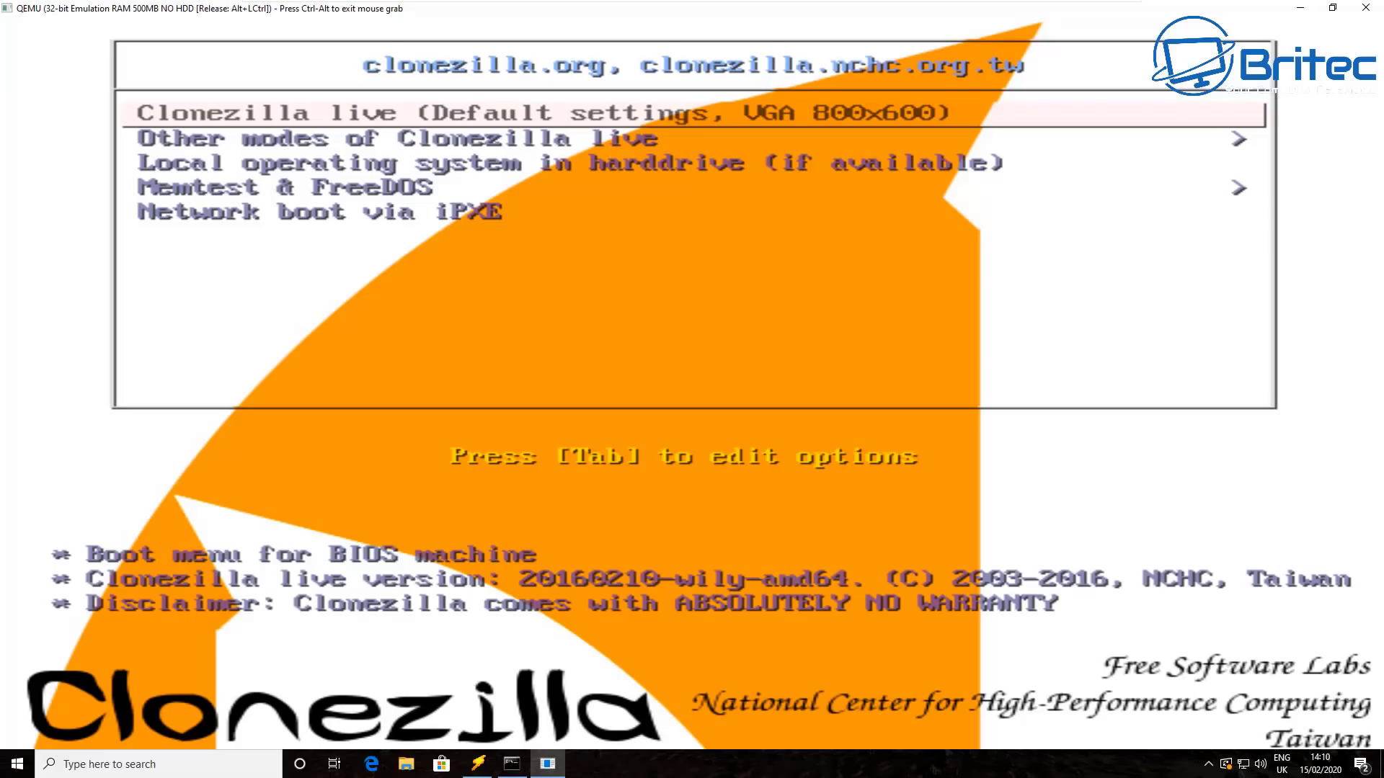
key(Down)
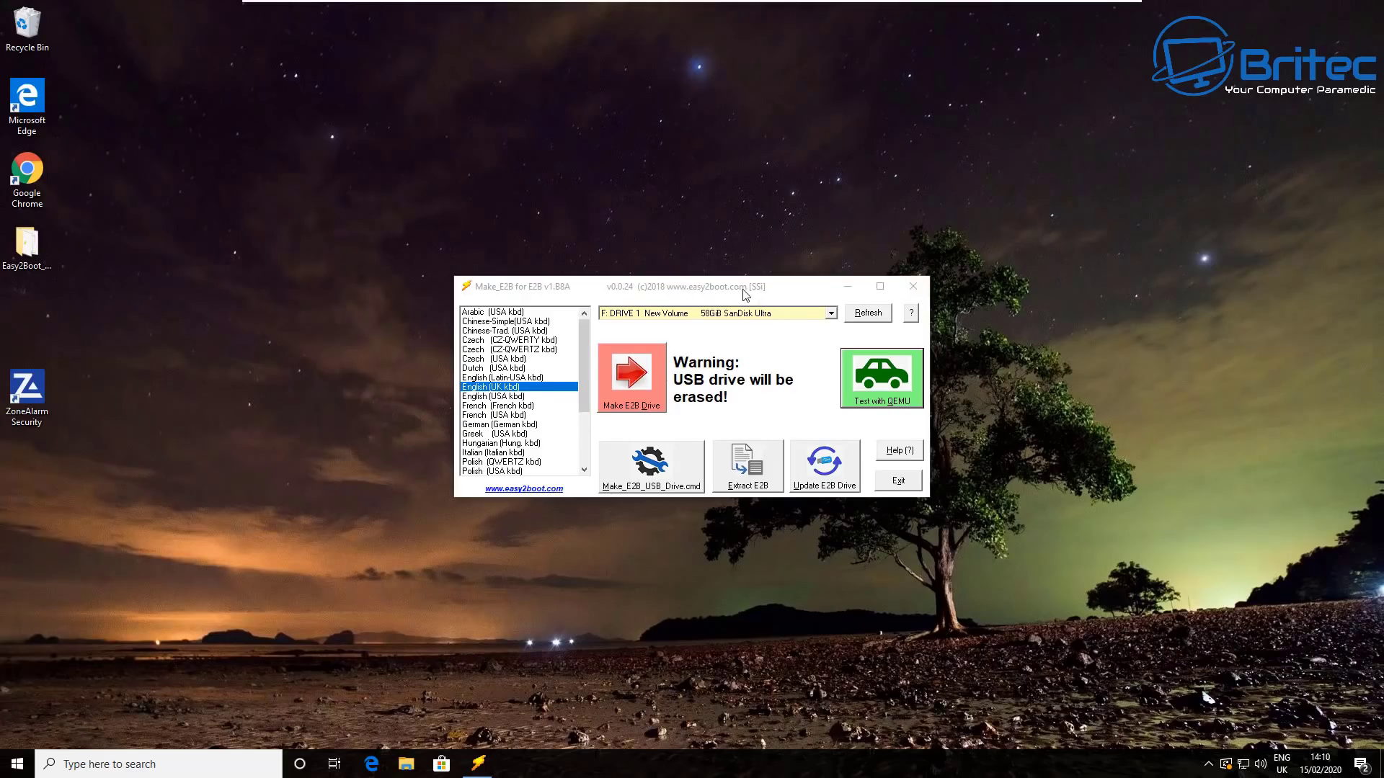
Close the Make_E2B window.
click(912, 289)
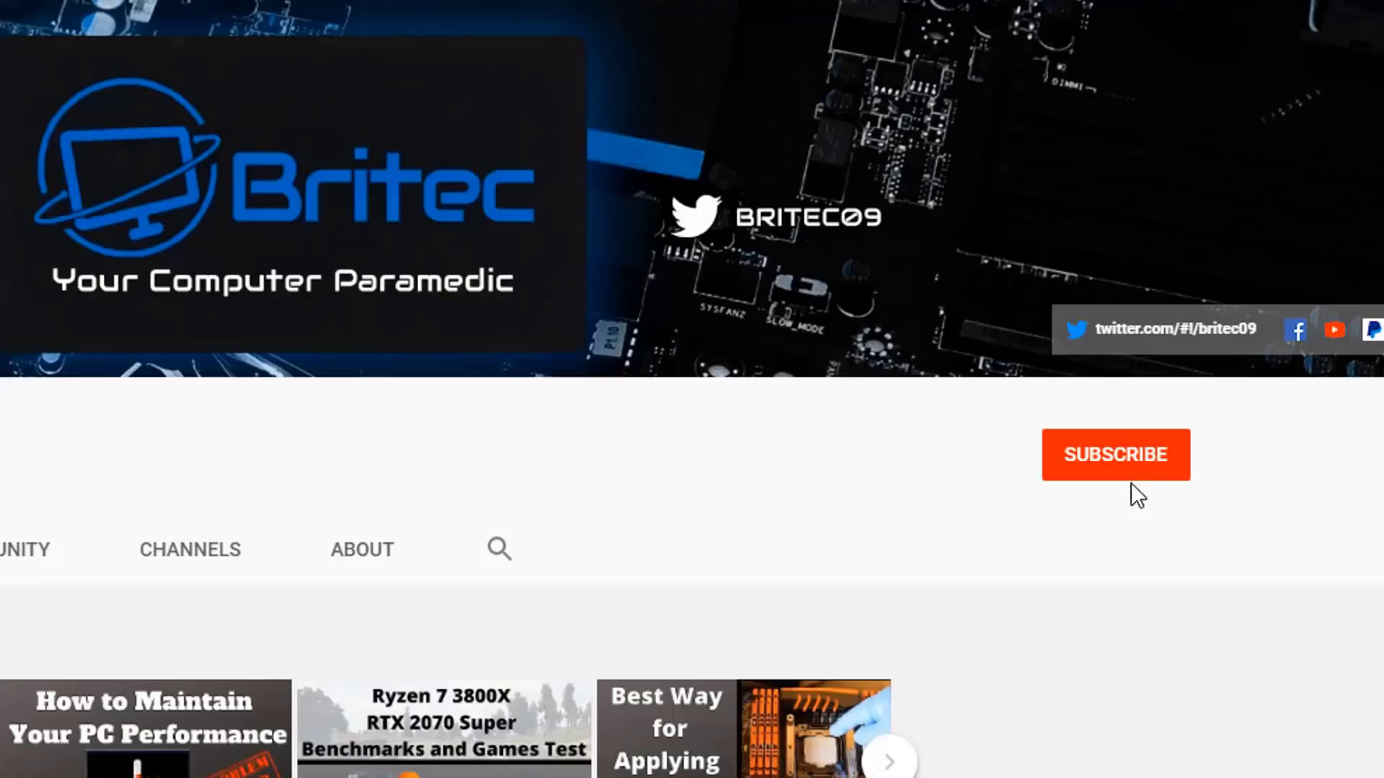
Subscribe to the Britec YouTube channel and set its notifications to All.
click(1129, 476)
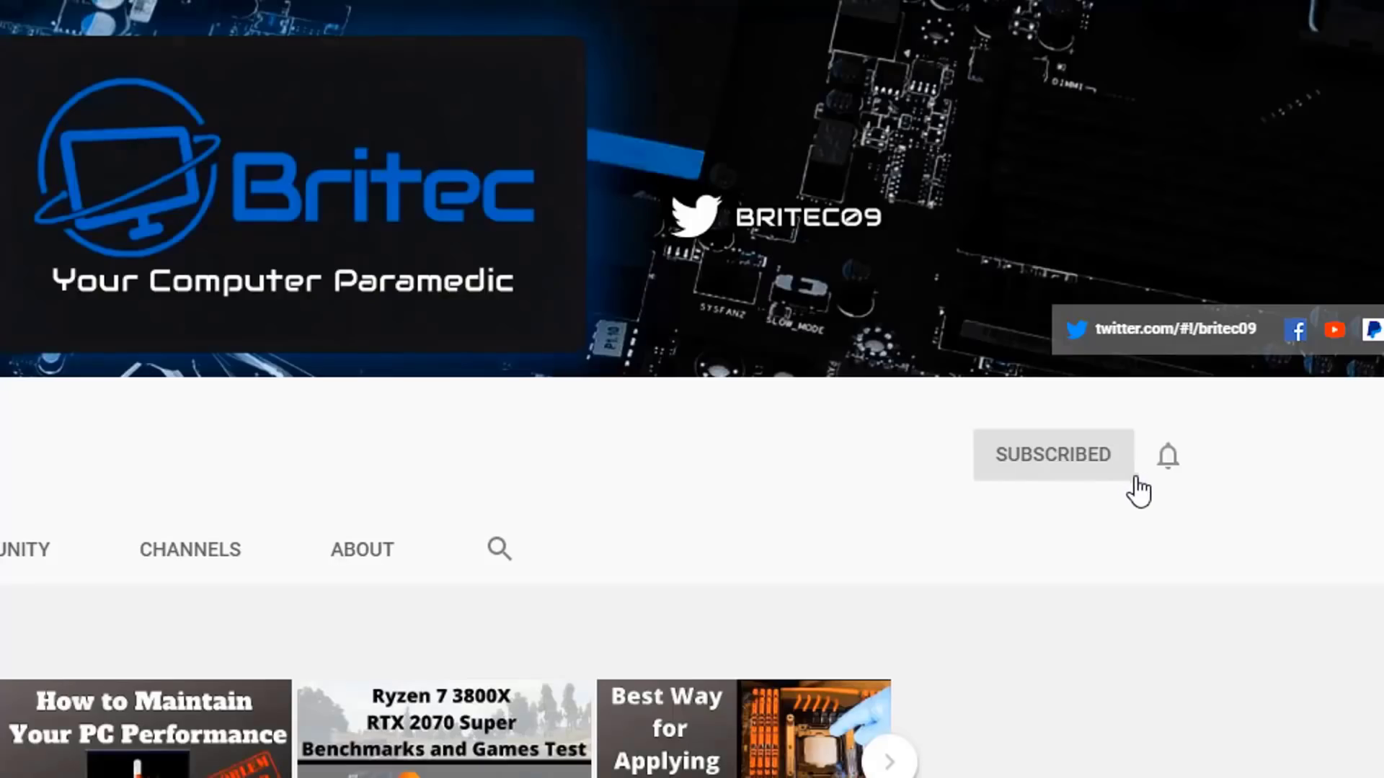
click(1169, 461)
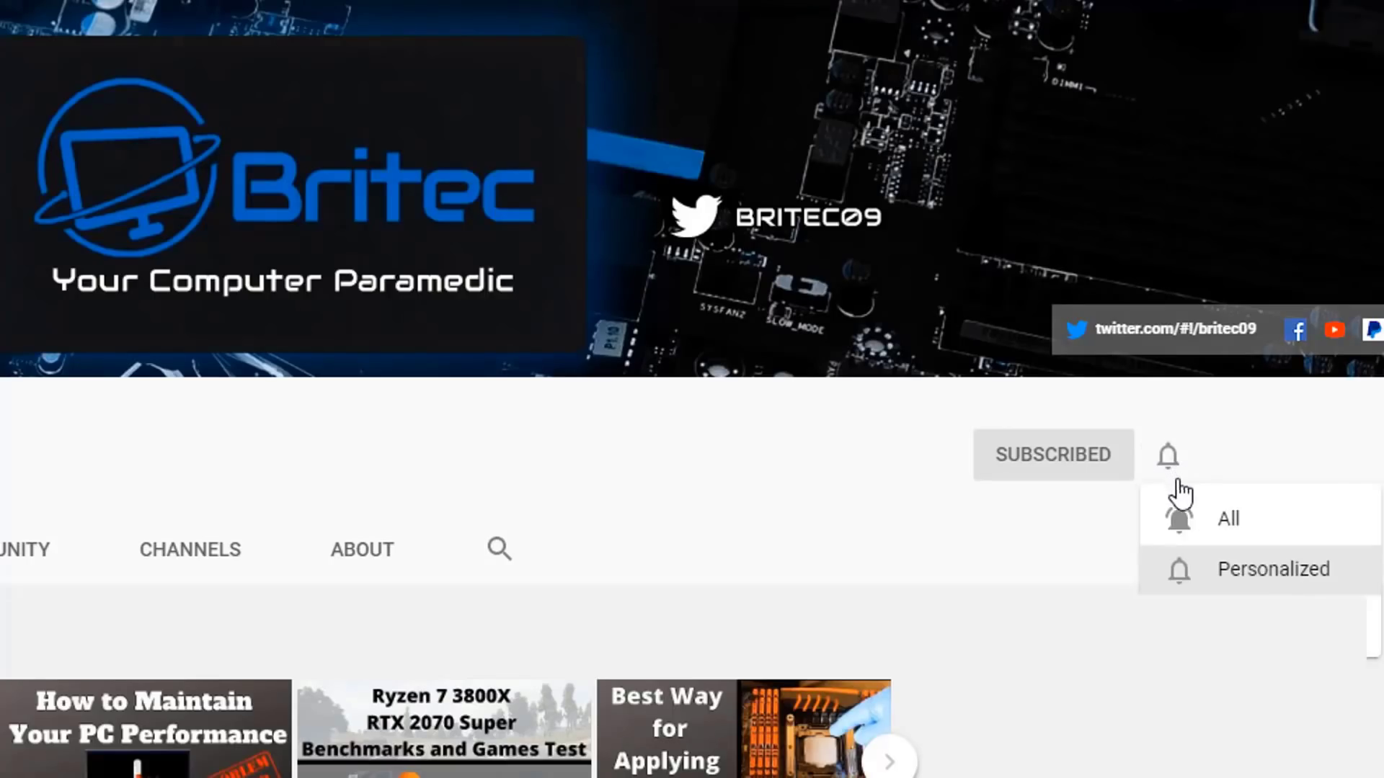
click(1203, 530)
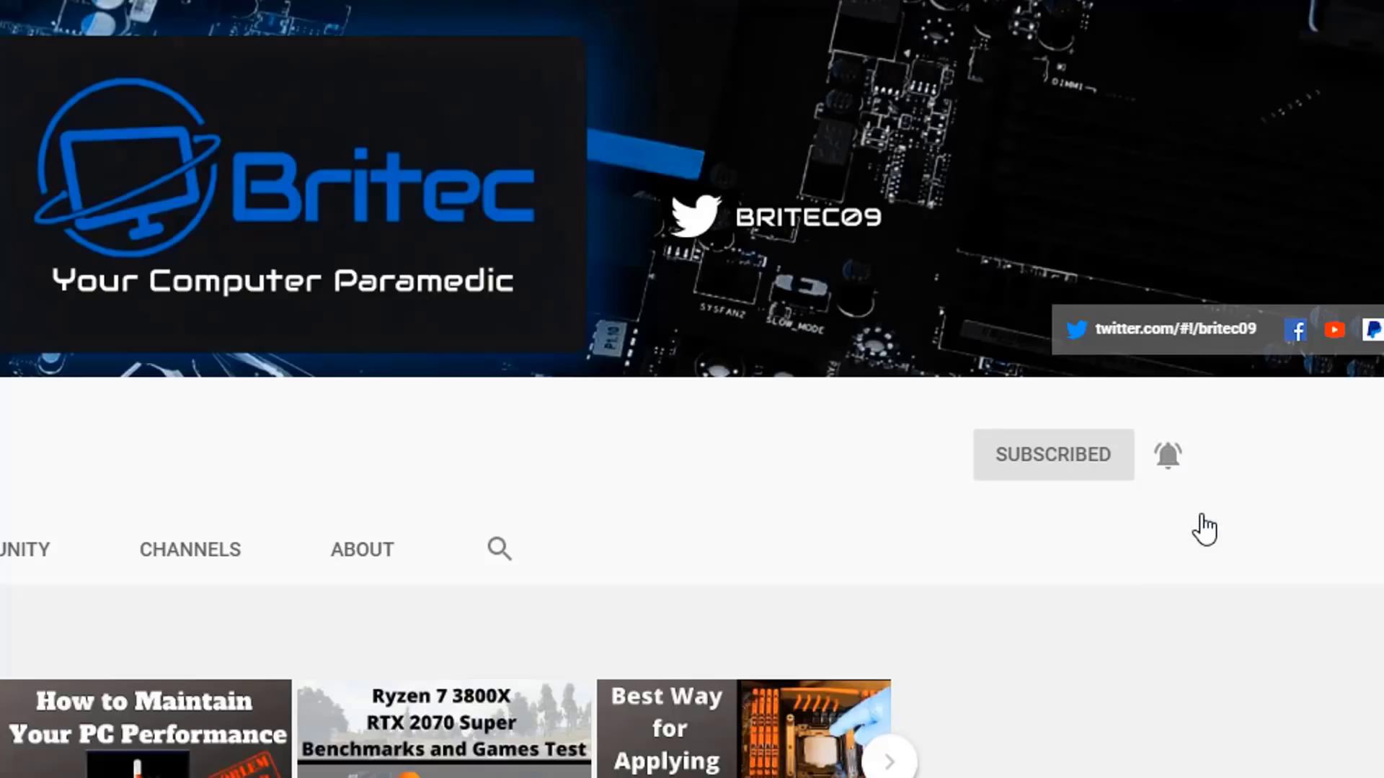